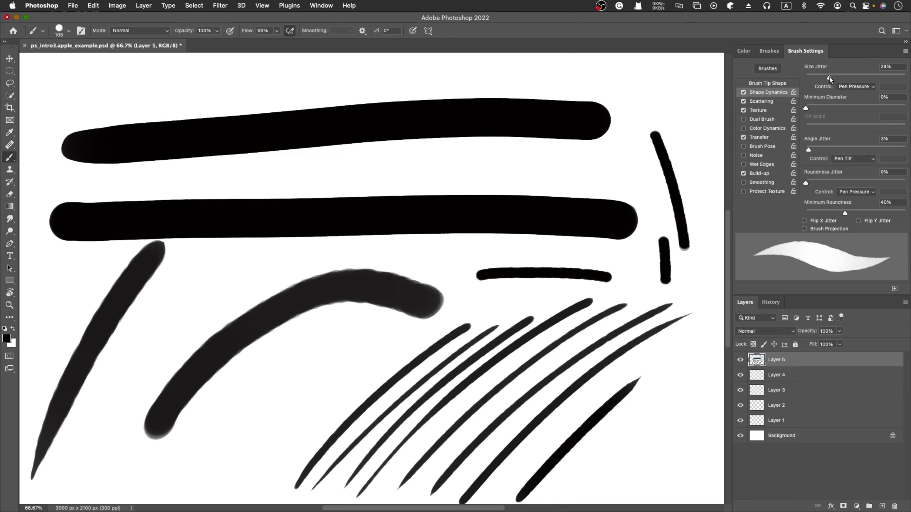
Try the brush's size jitter at 61% and 75%, and set it back to 0%.
{"action": "left_click_drag", "start_coordinate": [830, 79], "coordinate": [806, 79]}
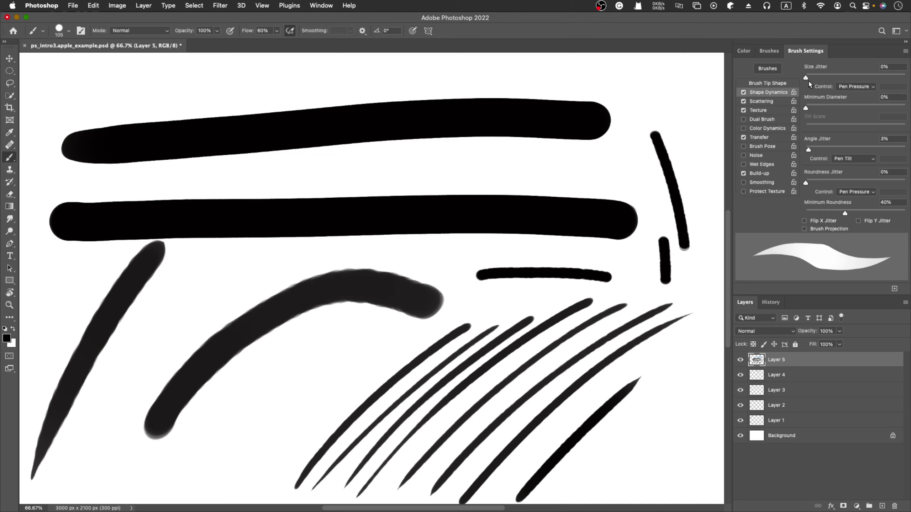
{"action": "left_click_drag", "start_coordinate": [807, 80], "coordinate": [867, 80]}
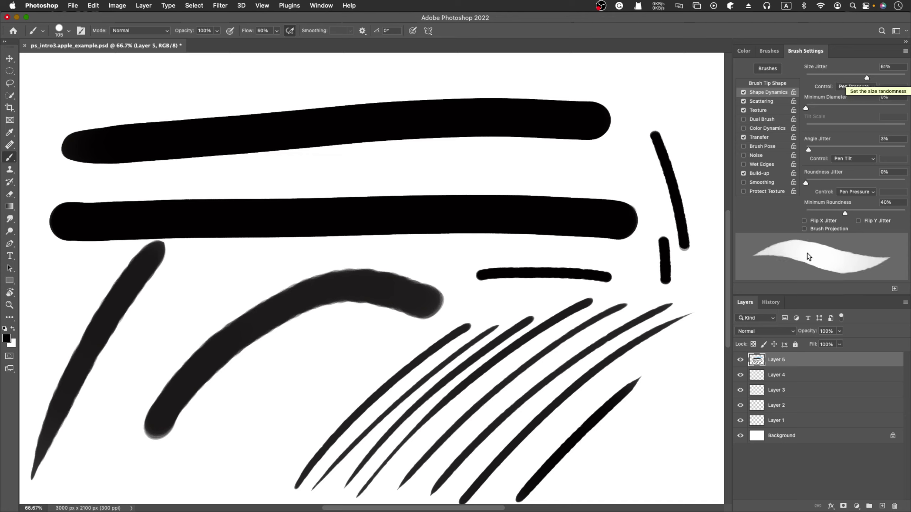
{"action": "left_click_drag", "start_coordinate": [866, 79], "coordinate": [880, 79]}
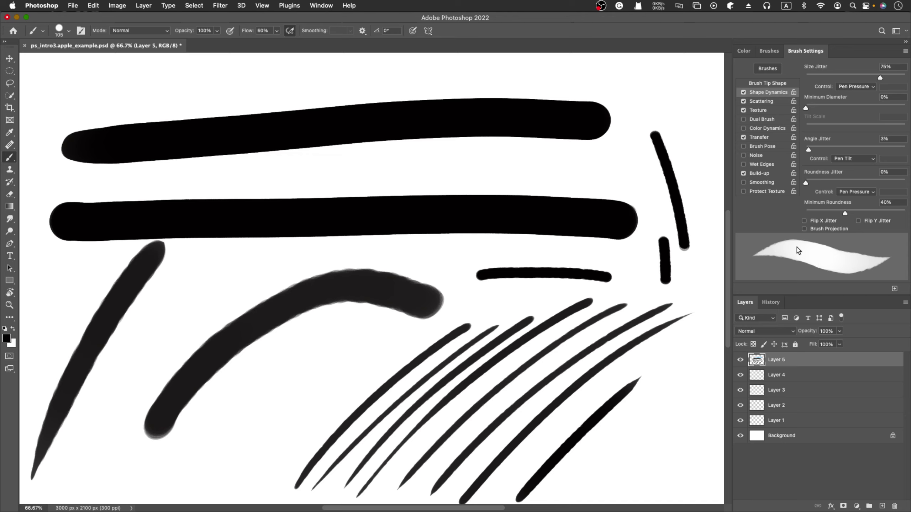
{"action": "mouse_move", "coordinate": [881, 78]}
{"action": "left_mouse_down"}
{"action": "mouse_move", "coordinate": [801, 84]}
{"action": "mouse_move", "coordinate": [834, 108]}
{"action": "mouse_move", "coordinate": [861, 108]}
{"action": "mouse_move", "coordinate": [756, 110]}
{"action": "left_mouse_up"}
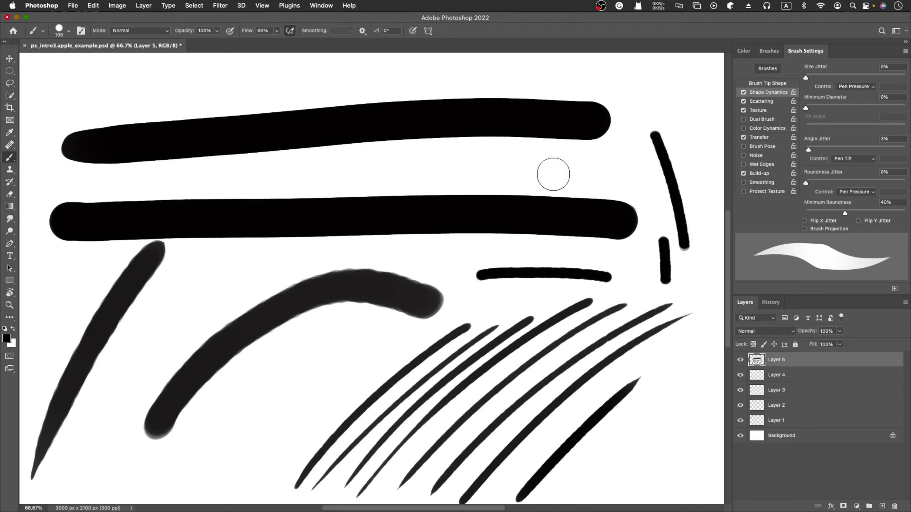
Paint three thick black test strokes around the coloured numbers, raising the angle jitter to 83% after the first one.
{"action": "scroll", "coordinate": [450, 183], "scroll_direction": "up", "scroll_amount": 5}
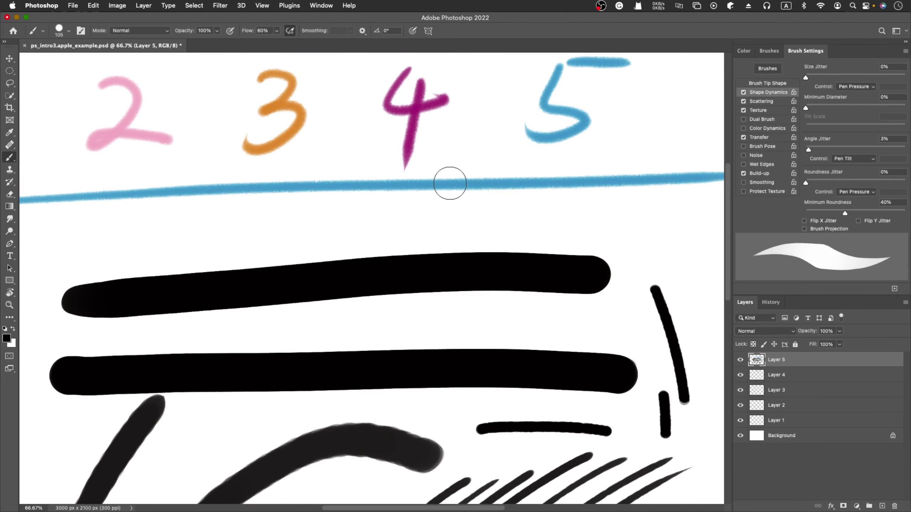
{"action": "left_click_drag", "start_coordinate": [264, 205], "coordinate": [484, 219]}
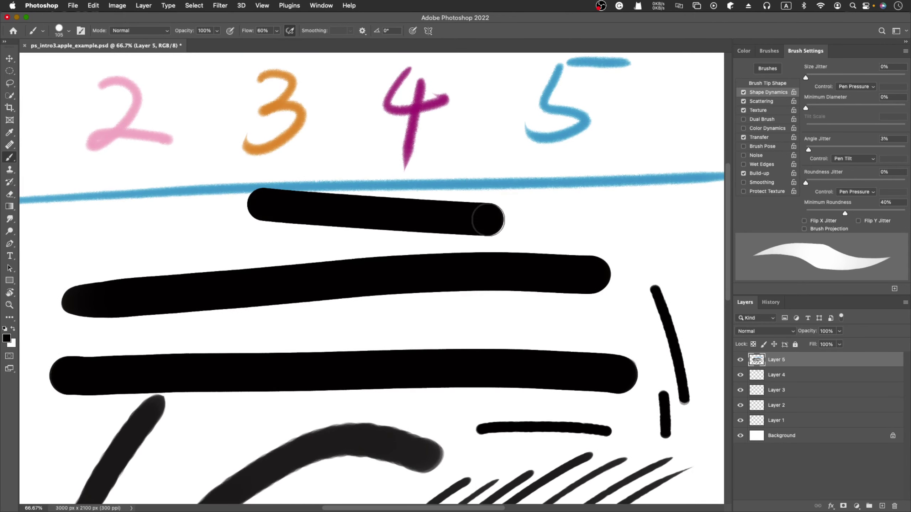
{"action": "left_click_drag", "start_coordinate": [809, 150], "coordinate": [888, 150]}
{"action": "left_click_drag", "start_coordinate": [369, 129], "coordinate": [649, 174]}
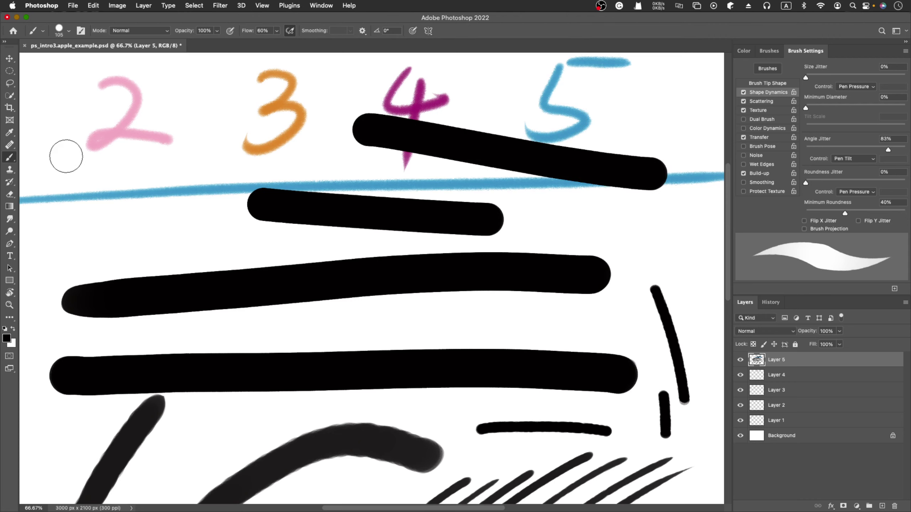
{"action": "left_click_drag", "start_coordinate": [129, 153], "coordinate": [227, 158]}
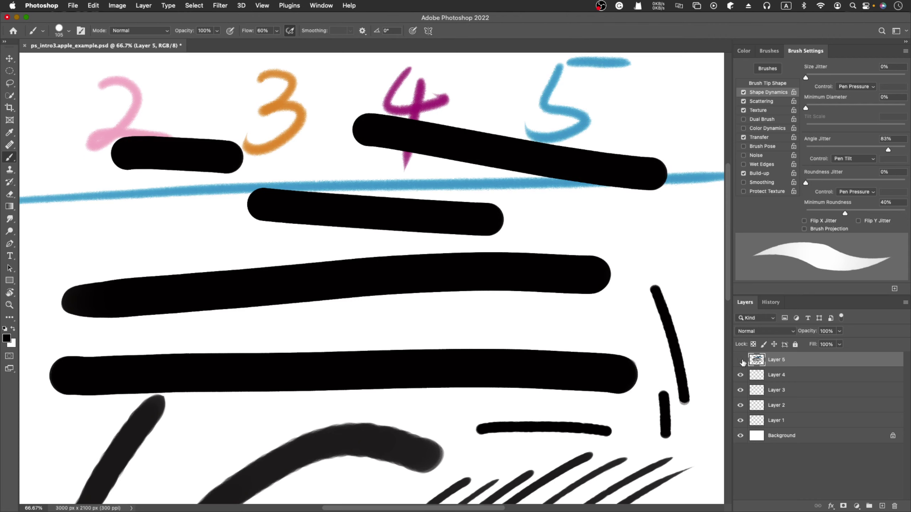
Hide Layers 1 to 5 and add a new empty layer above them for further brush tests.
{"action": "left_click_drag", "start_coordinate": [741, 360], "coordinate": [739, 425]}
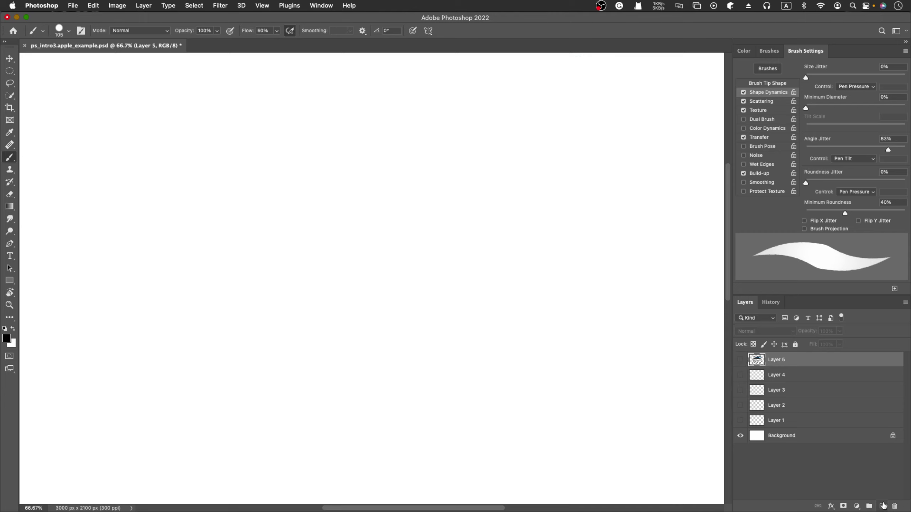
{"action": "left_click", "coordinate": [882, 506]}
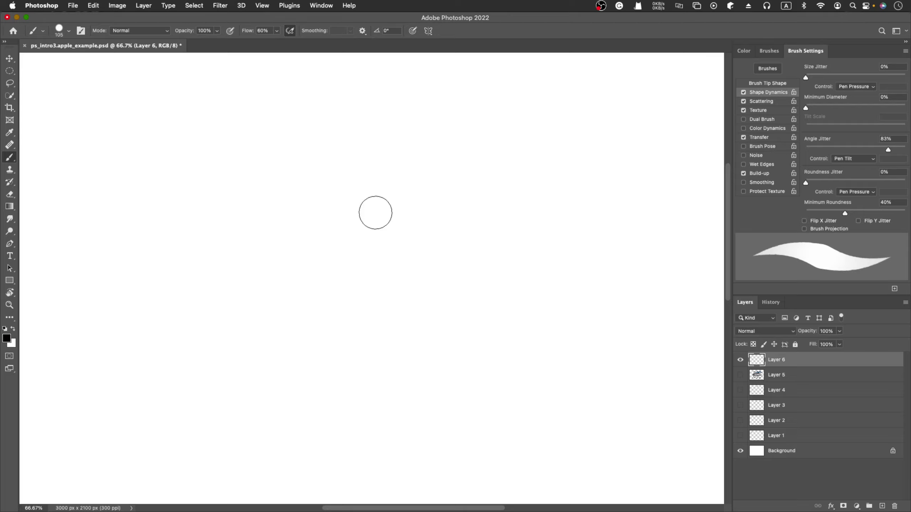
{"action": "key", "text": "super+minus"}
{"action": "key", "text": "super+minus"}
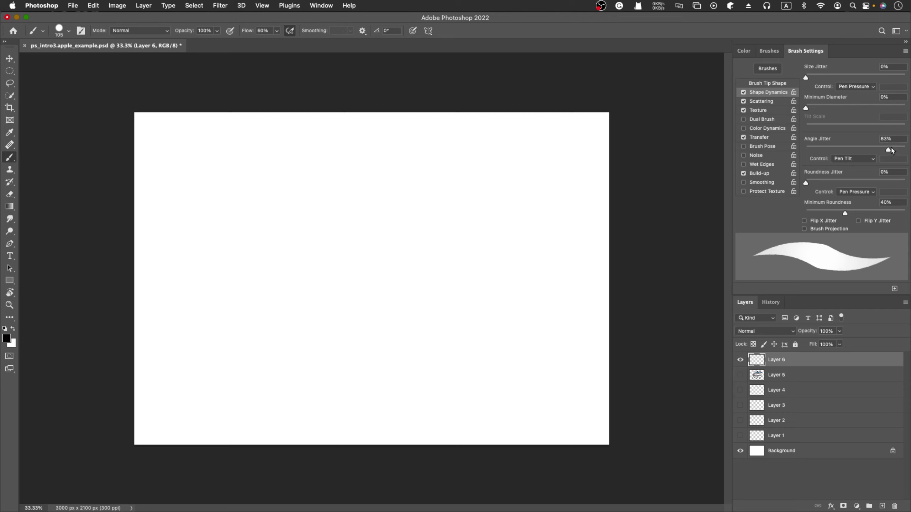
Set the brush's angle jitter to 0%.
{"action": "left_click_drag", "start_coordinate": [888, 150], "coordinate": [804, 150]}
{"action": "left_click", "coordinate": [767, 54]}
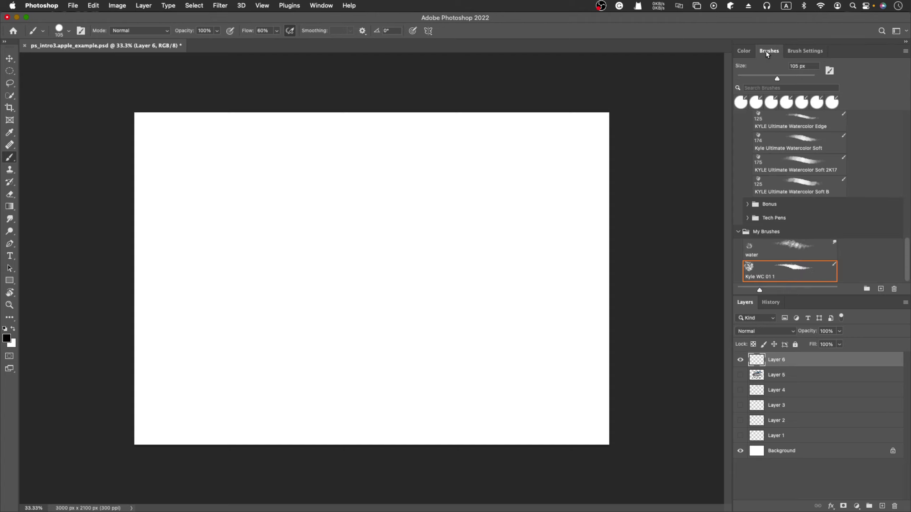
{"action": "left_click", "coordinate": [749, 52]}
{"action": "left_click", "coordinate": [805, 50]}
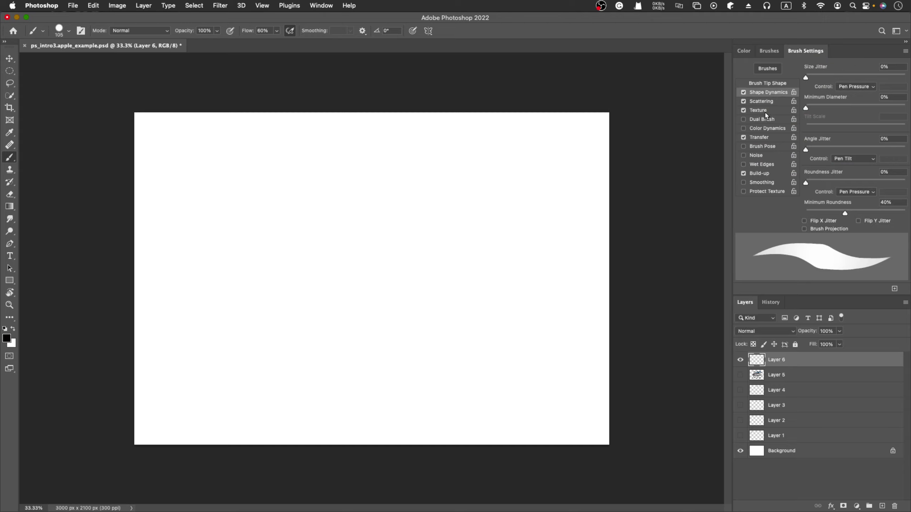
Look through the saved brush presets in the megapack and My Brushes groups.
{"action": "left_click", "coordinate": [757, 52]}
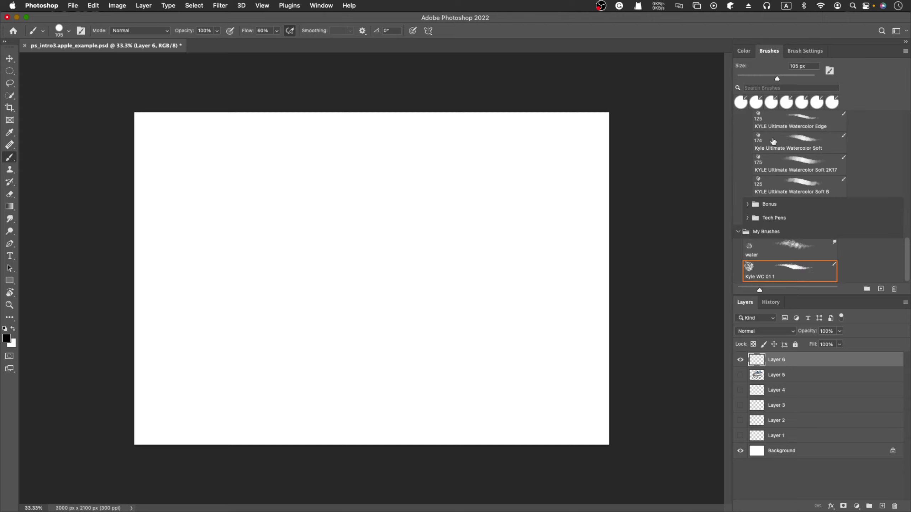
{"action": "scroll", "coordinate": [773, 141], "scroll_direction": "down", "scroll_amount": 3}
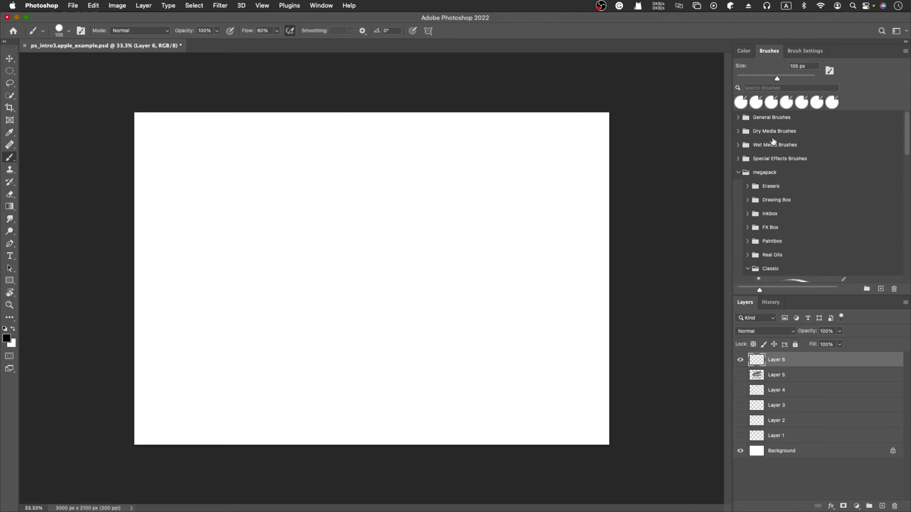
{"action": "left_click", "coordinate": [738, 172]}
{"action": "left_click", "coordinate": [806, 51]}
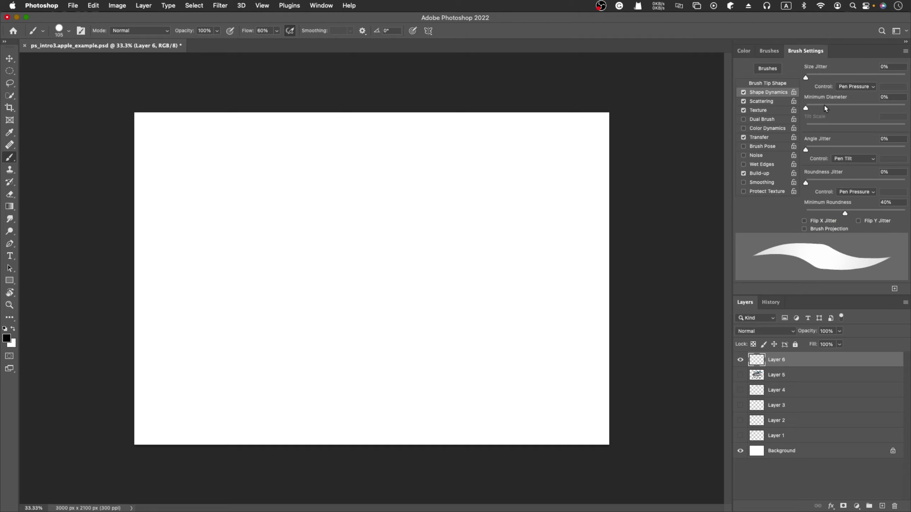
{"action": "left_click", "coordinate": [777, 74]}
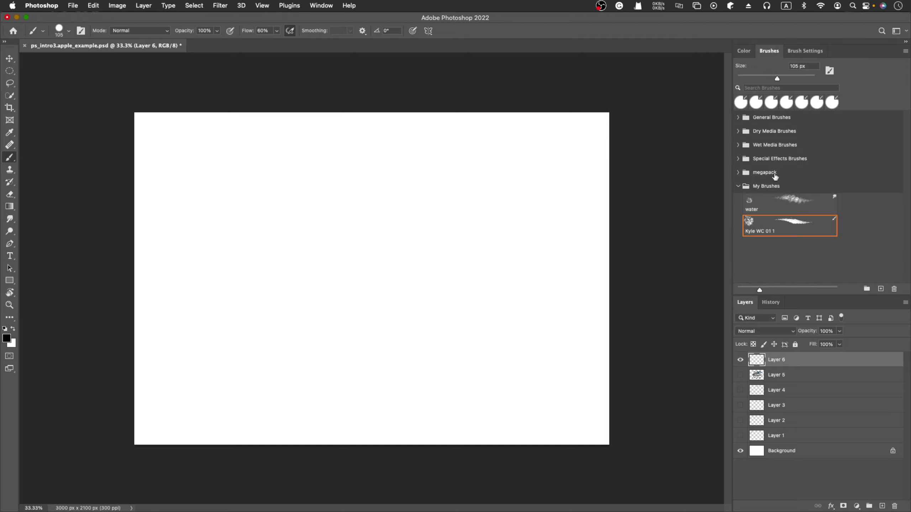
{"action": "left_click", "coordinate": [739, 186]}
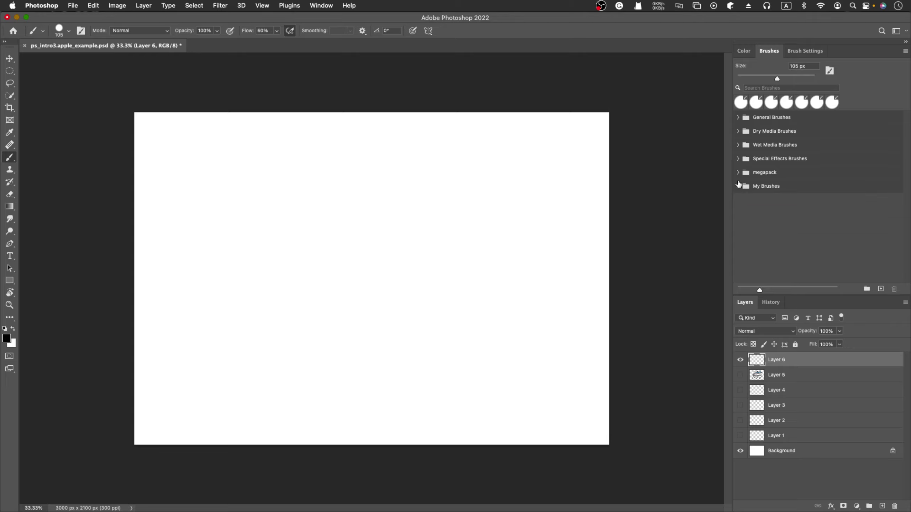
{"action": "left_click", "coordinate": [738, 173]}
{"action": "scroll", "coordinate": [755, 209], "scroll_direction": "down", "scroll_amount": 10}
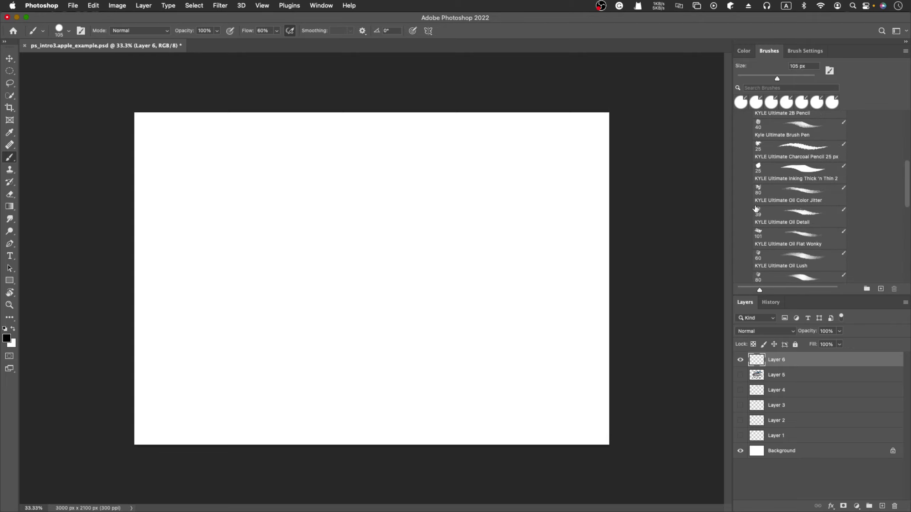
{"action": "scroll", "coordinate": [758, 119], "scroll_direction": "up", "scroll_amount": 5}
{"action": "left_click", "coordinate": [805, 51]}
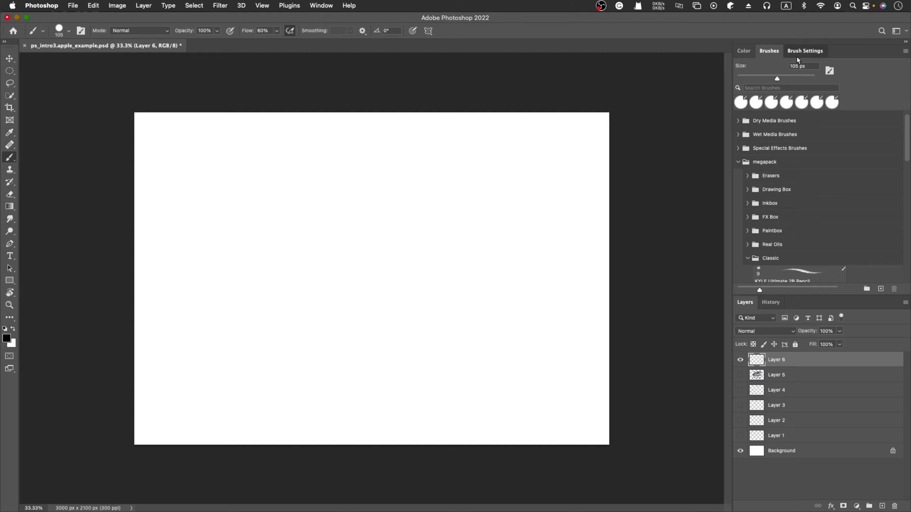
Switch the brush tip shape to the 50 px Chalk 2 tip and try a vertical stroke, undoing that stroke.
{"action": "left_click", "coordinate": [768, 83]}
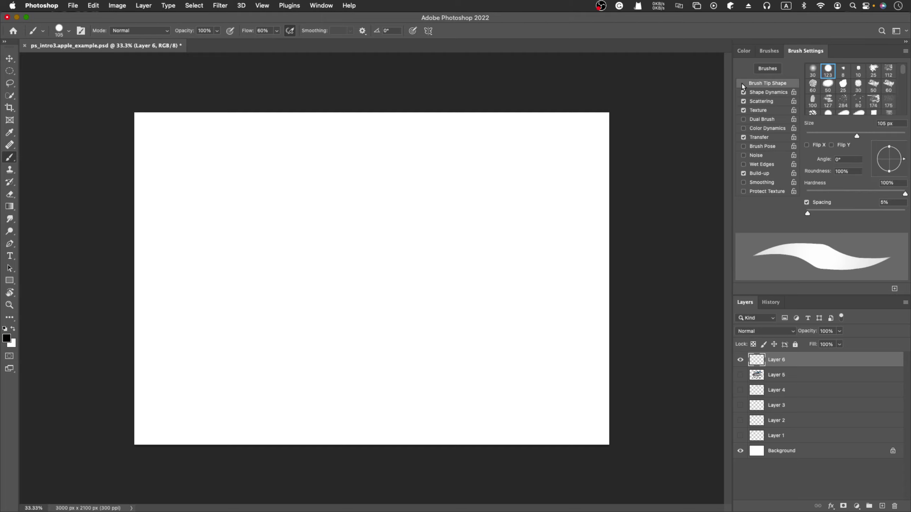
{"action": "left_click", "coordinate": [876, 85]}
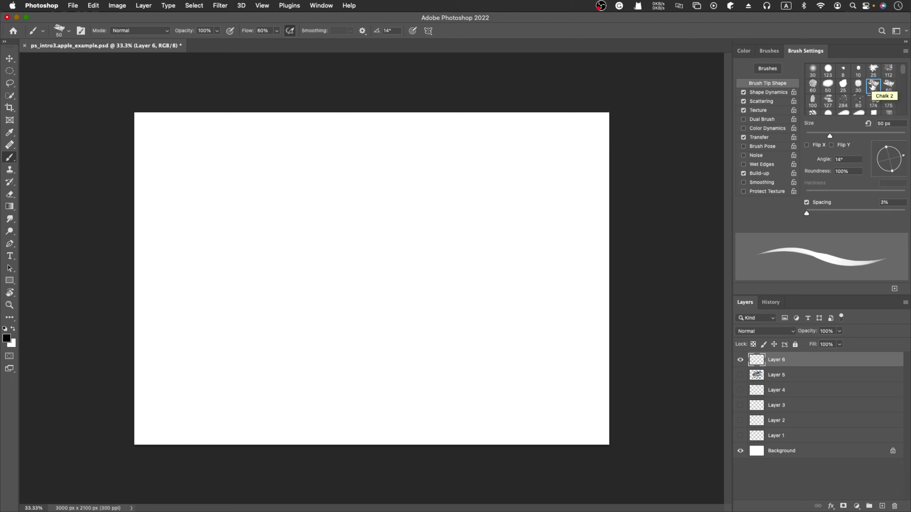
{"action": "left_click_drag", "start_coordinate": [321, 168], "coordinate": [321, 278]}
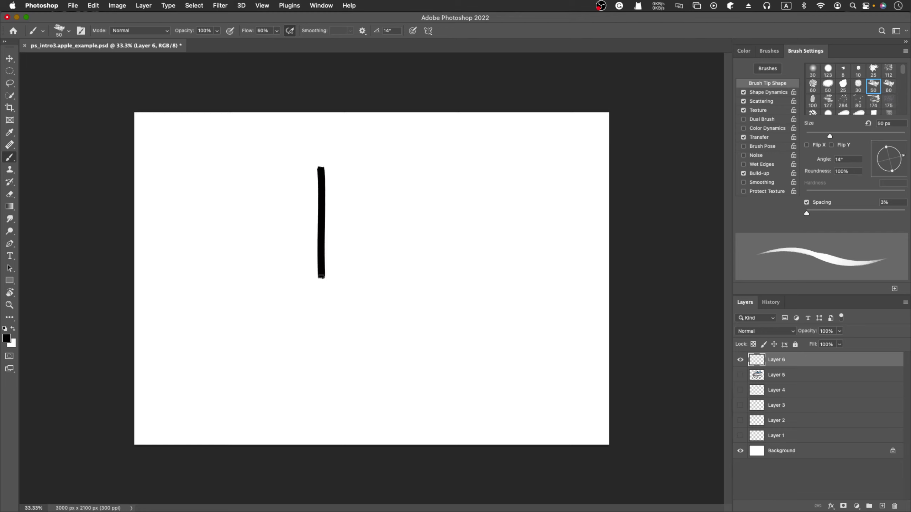
{"action": "key", "text": "super+z"}
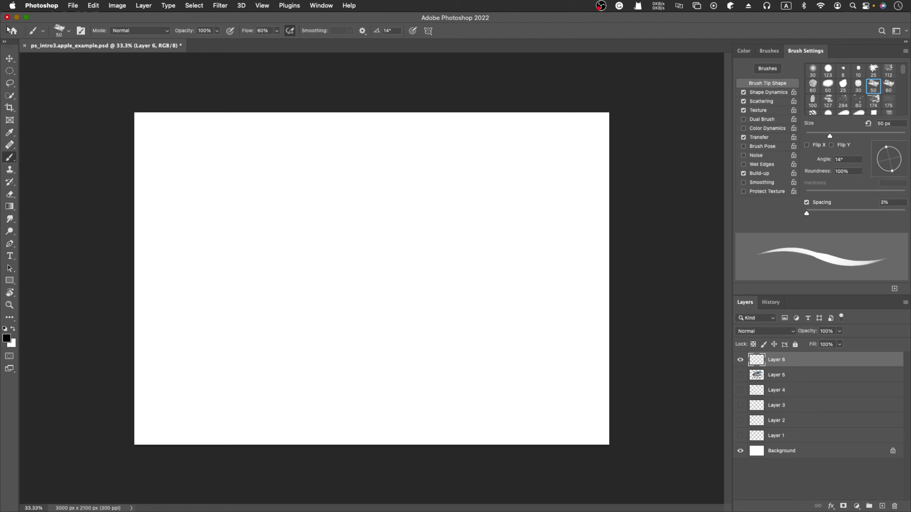
Enlarge the chalk brush to 111 px and paint two vertical test strokes on the new layer.
{"action": "left_click", "coordinate": [66, 34]}
{"action": "left_click_drag", "start_coordinate": [71, 63], "coordinate": [88, 64]}
{"action": "left_click", "coordinate": [180, 85]}
{"action": "key", "text": "z"}
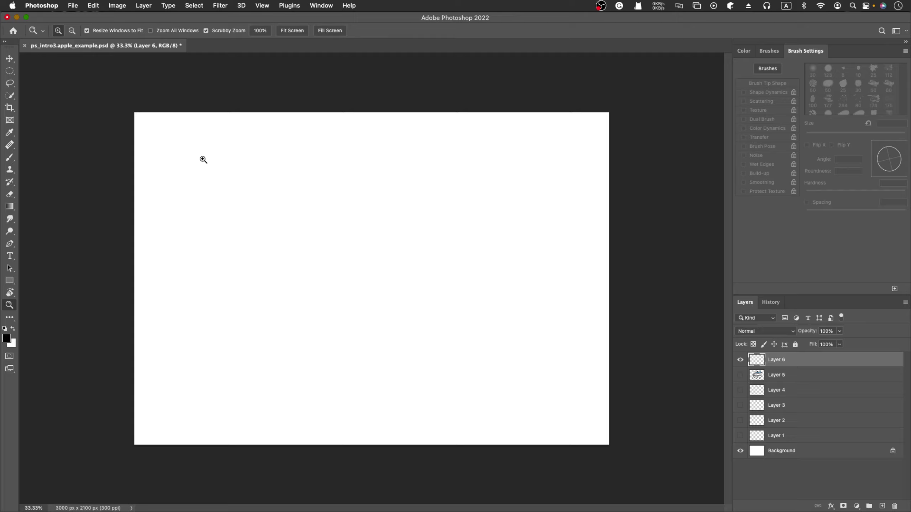
{"action": "left_click", "coordinate": [212, 165]}
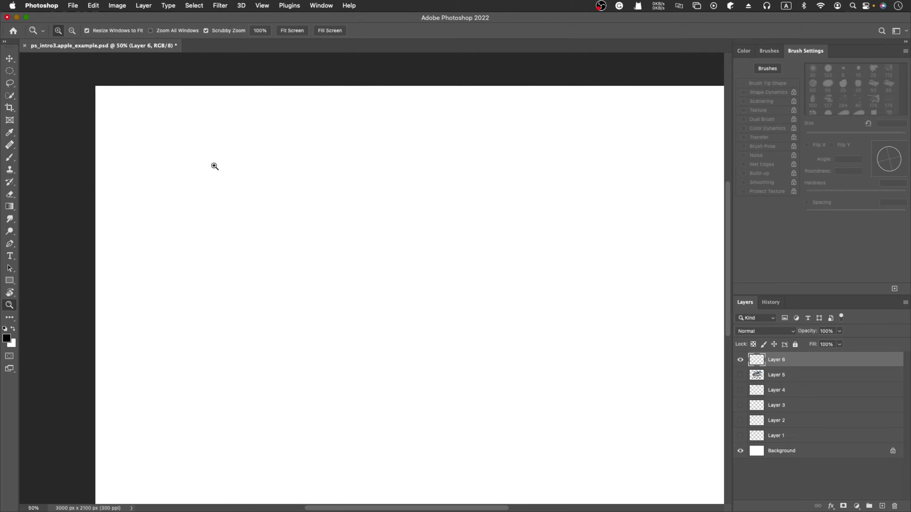
{"action": "key", "text": "b"}
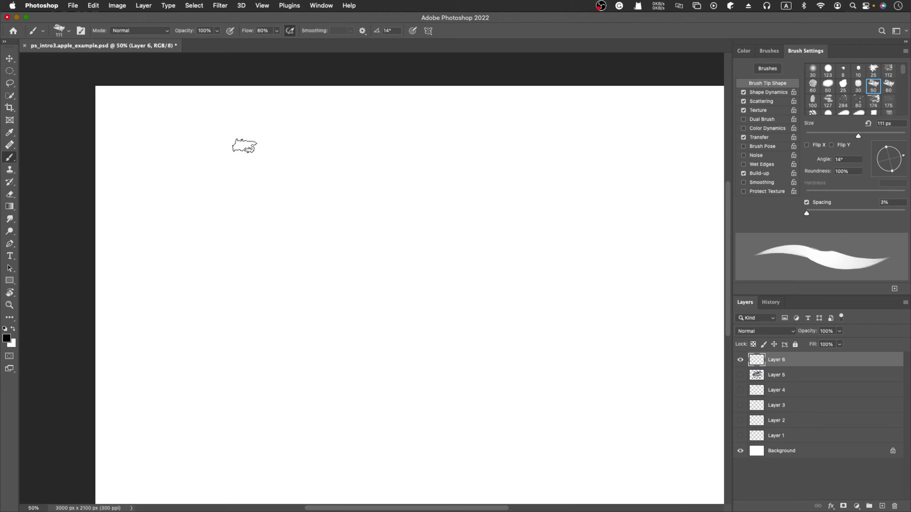
{"action": "left_click_drag", "start_coordinate": [233, 133], "coordinate": [224, 343]}
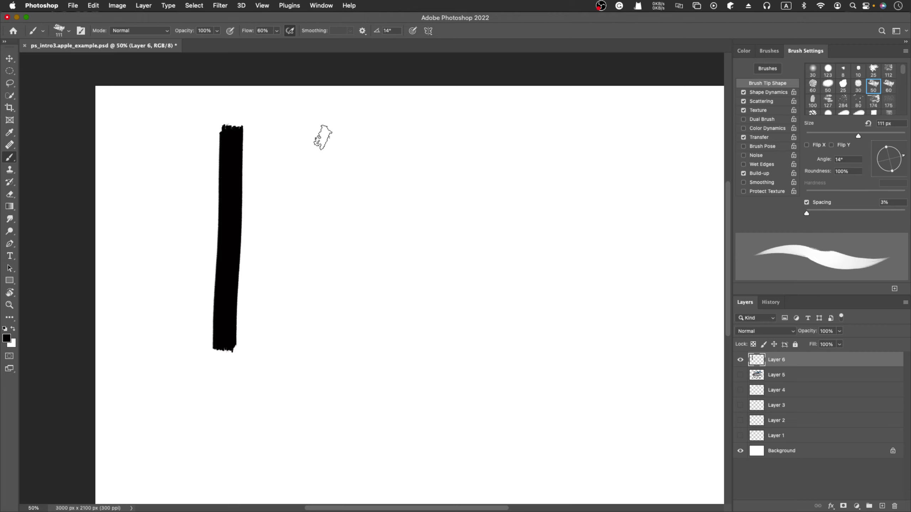
{"action": "left_click_drag", "start_coordinate": [320, 132], "coordinate": [328, 362]}
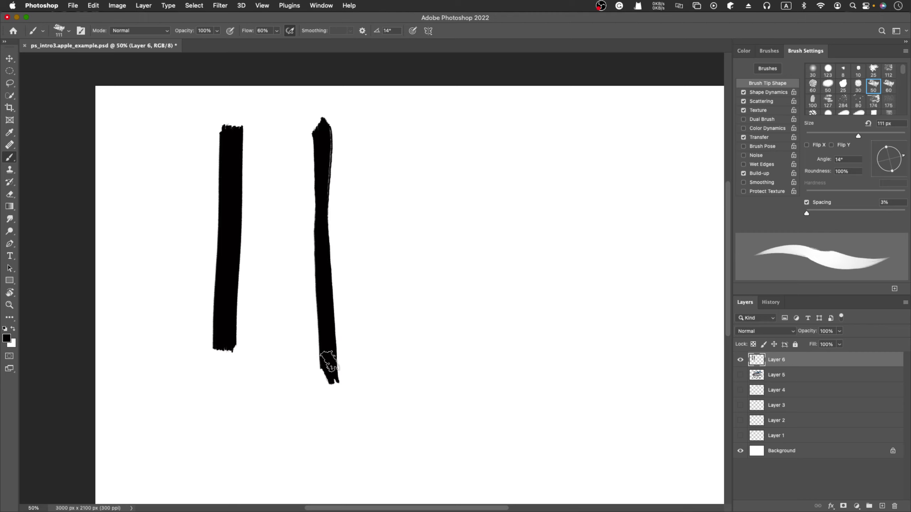
Turn off Shape Dynamics, Scattering and Texture for the chalk brush and undo both vertical test strokes.
{"action": "left_click", "coordinate": [743, 92]}
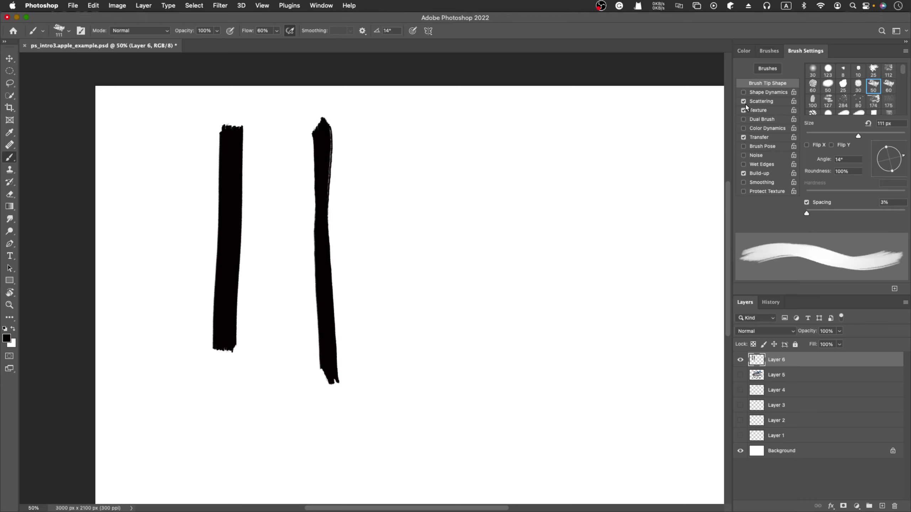
{"action": "left_click", "coordinate": [743, 101]}
{"action": "left_click", "coordinate": [743, 111]}
{"action": "left_click", "coordinate": [771, 92]}
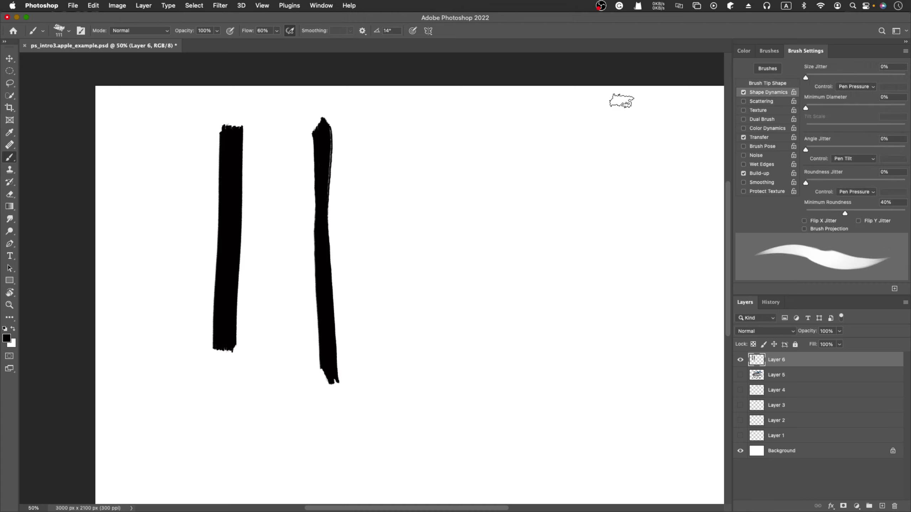
{"action": "key", "text": "super+z"}
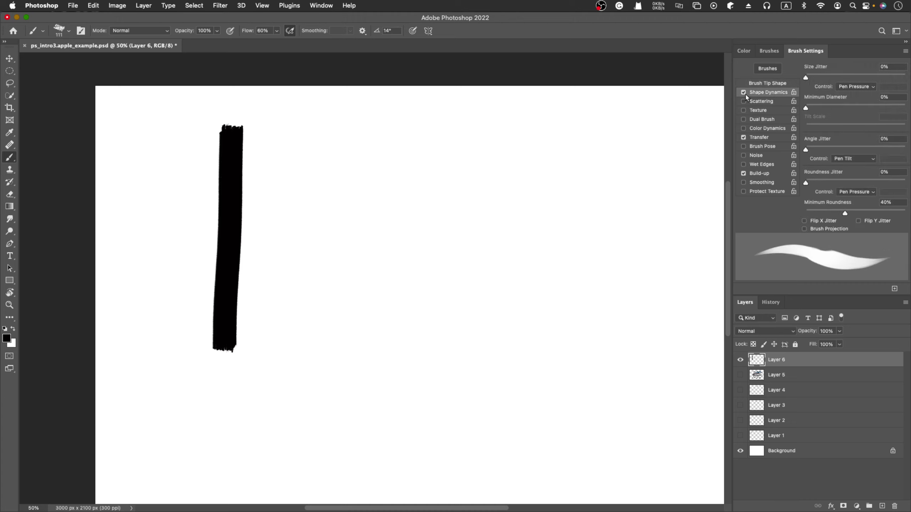
{"action": "left_click", "coordinate": [743, 92]}
{"action": "left_click", "coordinate": [763, 83]}
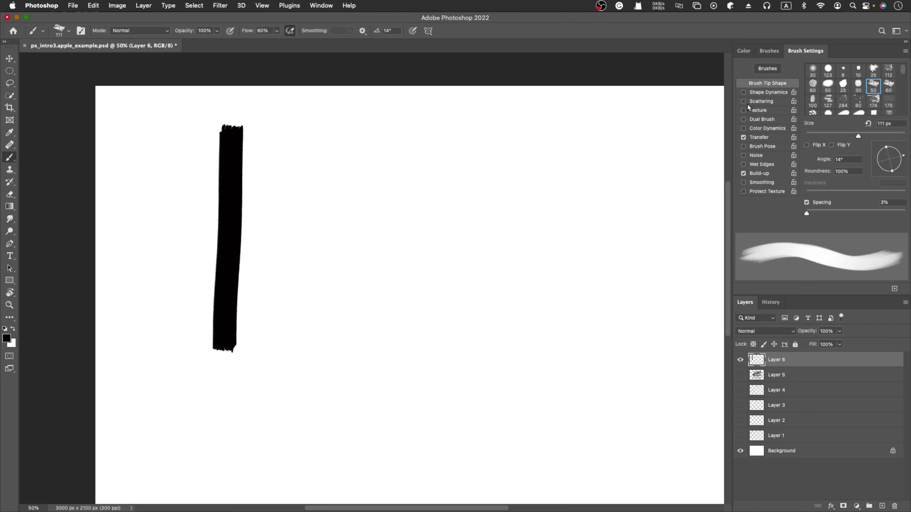
{"action": "key", "text": "super+z"}
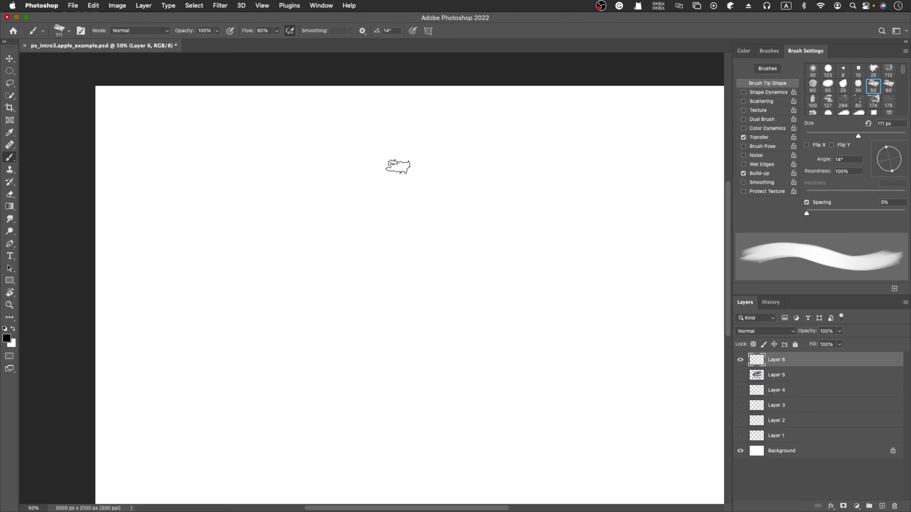
Paint three long vertical strokes side by side on the blank layer with the 111 px chalk brush.
{"action": "left_click_drag", "start_coordinate": [210, 144], "coordinate": [207, 422]}
{"action": "left_click_drag", "start_coordinate": [314, 141], "coordinate": [323, 418]}
{"action": "left_click_drag", "start_coordinate": [415, 134], "coordinate": [425, 413]}
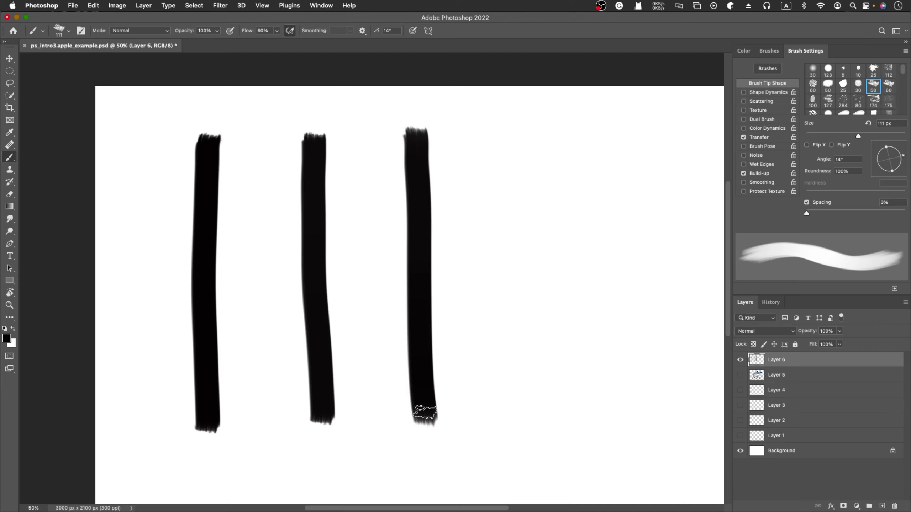
Paint three horizontal strokes one below the other beside the long vertical strokes.
{"action": "left_click_drag", "start_coordinate": [468, 158], "coordinate": [718, 159]}
{"action": "left_click_drag", "start_coordinate": [463, 227], "coordinate": [691, 227]}
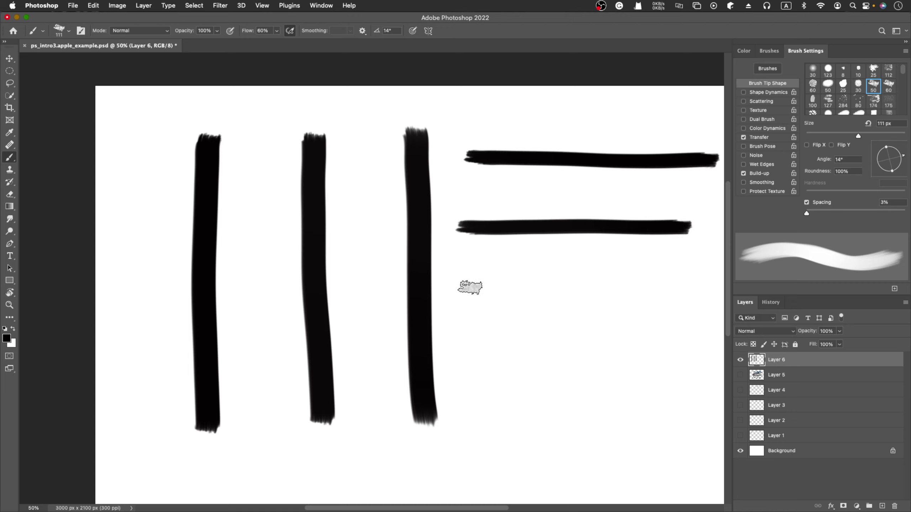
{"action": "left_click_drag", "start_coordinate": [470, 288], "coordinate": [671, 286]}
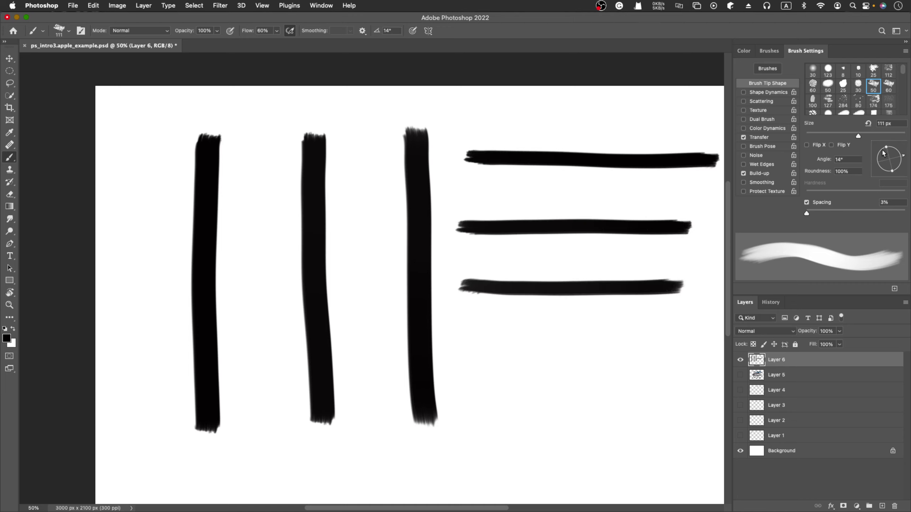
Flatten the chalk tip to 16% roundness at a -1° angle and paint a thin horizontal stroke below the others.
{"action": "mouse_move", "coordinate": [884, 151]}
{"action": "left_mouse_down"}
{"action": "mouse_move", "coordinate": [909, 159]}
{"action": "mouse_move", "coordinate": [890, 158]}
{"action": "left_mouse_up"}
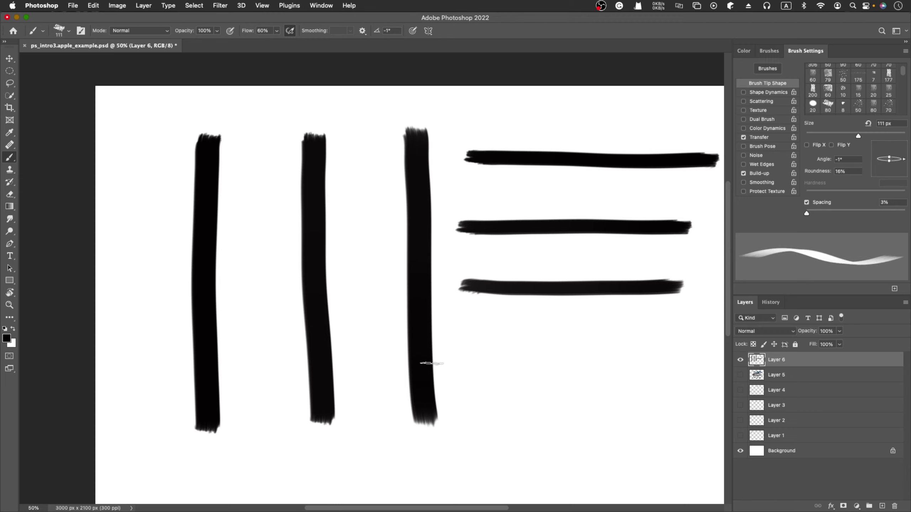
{"action": "left_click_drag", "start_coordinate": [472, 352], "coordinate": [665, 354]}
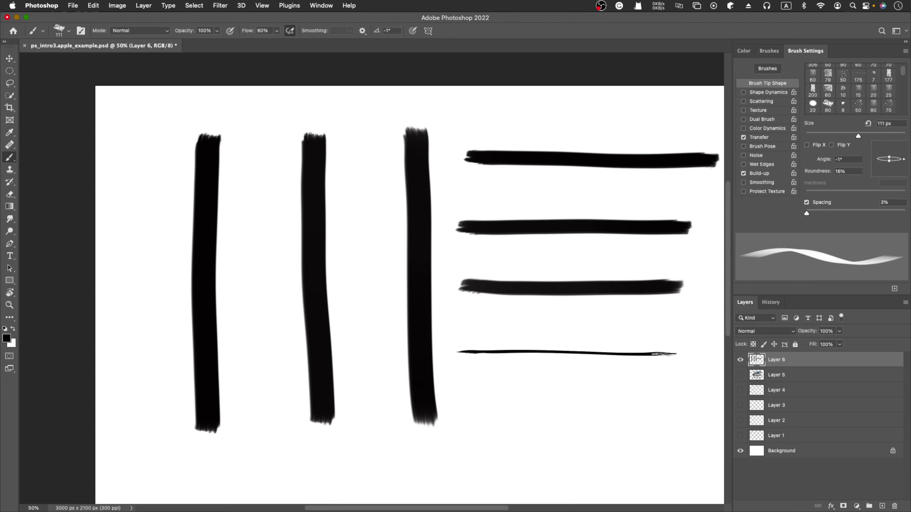
Paint seven vertical strokes across the lower part of the canvas and another thin horizontal stroke with the flattened tip.
{"action": "scroll", "coordinate": [664, 354], "scroll_direction": "down", "scroll_amount": 5}
{"action": "left_click_drag", "start_coordinate": [505, 150], "coordinate": [496, 331]}
{"action": "scroll", "coordinate": [474, 269], "scroll_direction": "up", "scroll_amount": 1}
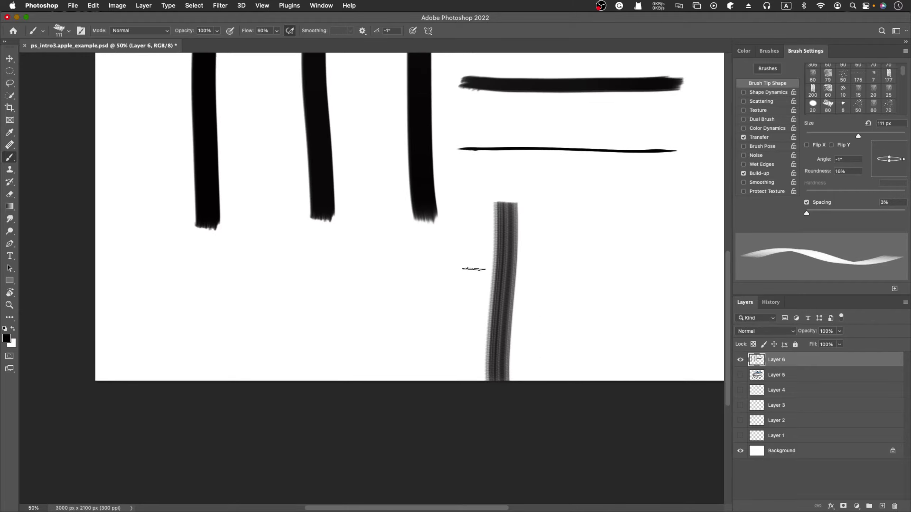
{"action": "left_click_drag", "start_coordinate": [591, 186], "coordinate": [573, 369]}
{"action": "left_click_drag", "start_coordinate": [673, 191], "coordinate": [646, 354]}
{"action": "left_click_drag", "start_coordinate": [426, 226], "coordinate": [414, 357]}
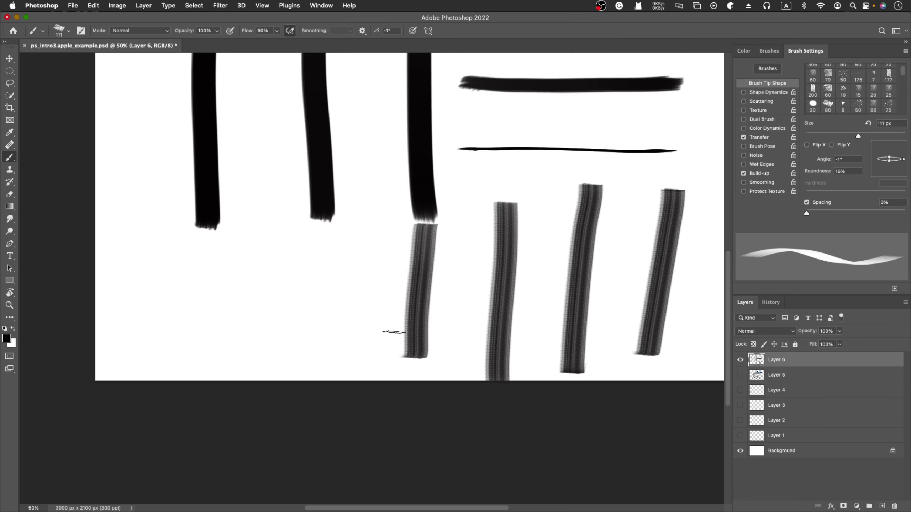
{"action": "left_click_drag", "start_coordinate": [346, 244], "coordinate": [343, 370]}
{"action": "left_click_drag", "start_coordinate": [259, 246], "coordinate": [254, 380]}
{"action": "left_click_drag", "start_coordinate": [177, 249], "coordinate": [184, 378]}
{"action": "scroll", "coordinate": [185, 382], "scroll_direction": "up", "scroll_amount": 1}
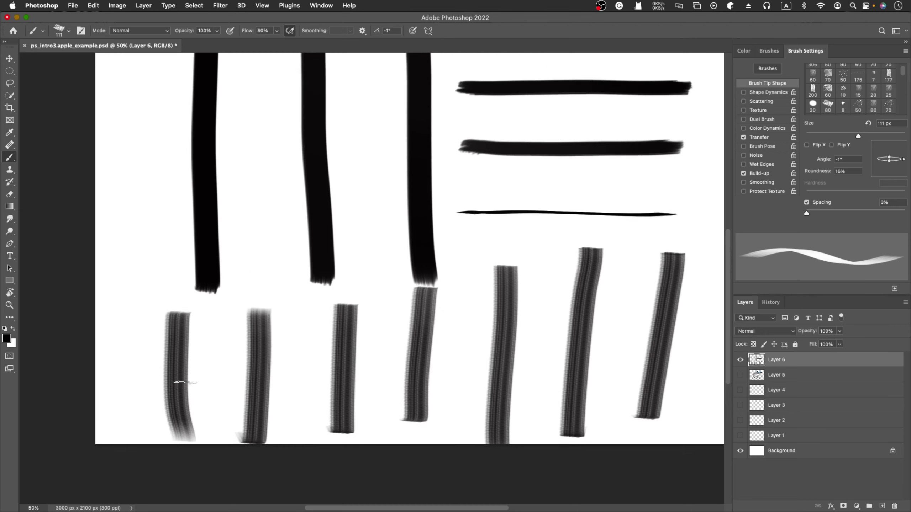
{"action": "scroll", "coordinate": [185, 383], "scroll_direction": "up", "scroll_amount": 1}
{"action": "left_click_drag", "start_coordinate": [434, 230], "coordinate": [684, 229]}
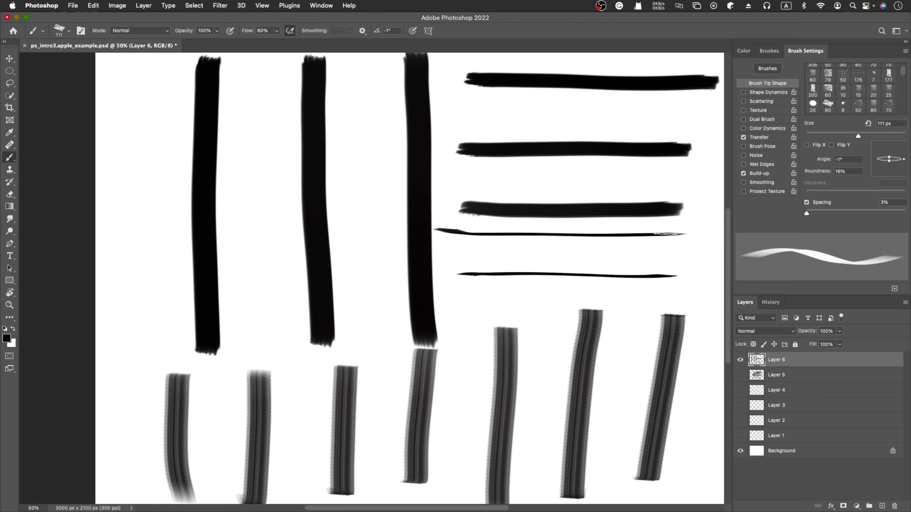
{"action": "scroll", "coordinate": [665, 234], "scroll_direction": "up", "scroll_amount": 1}
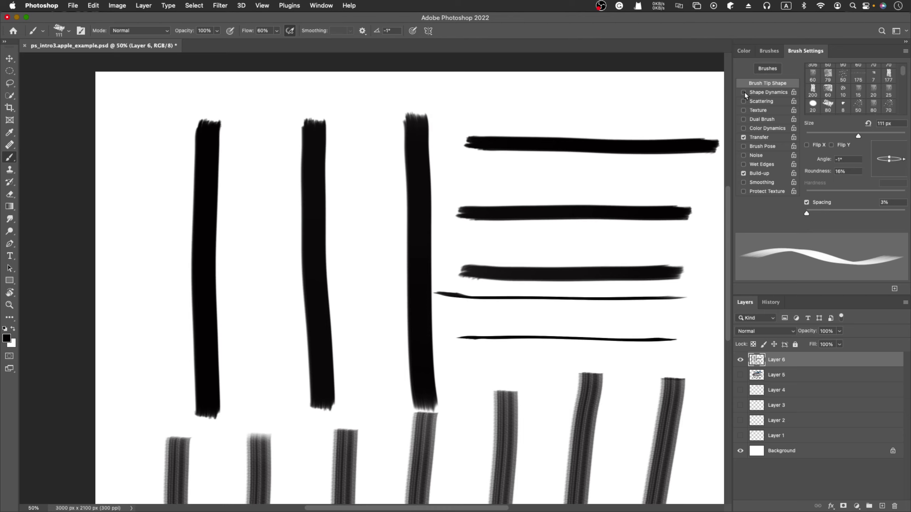
Enable Shape Dynamics for the brush and set the Angle Jitter control to Direction.
{"action": "left_click", "coordinate": [762, 93]}
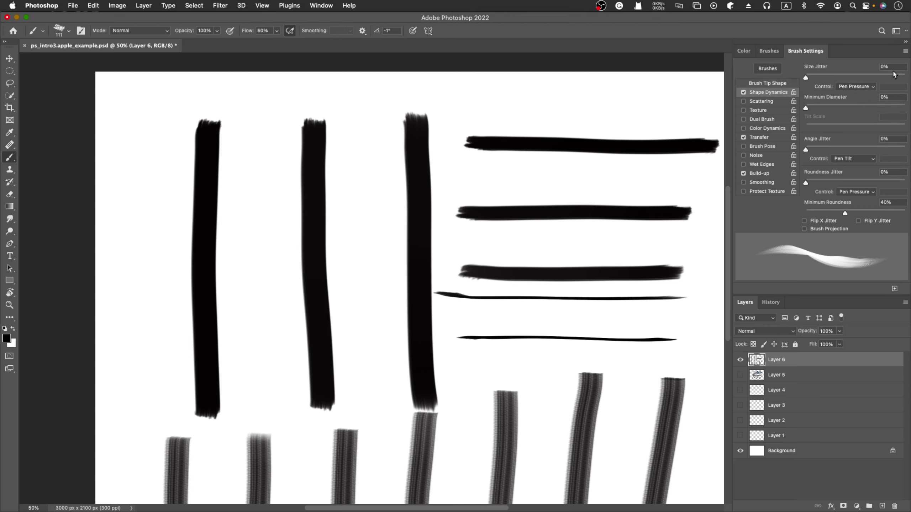
{"action": "left_click", "coordinate": [850, 162]}
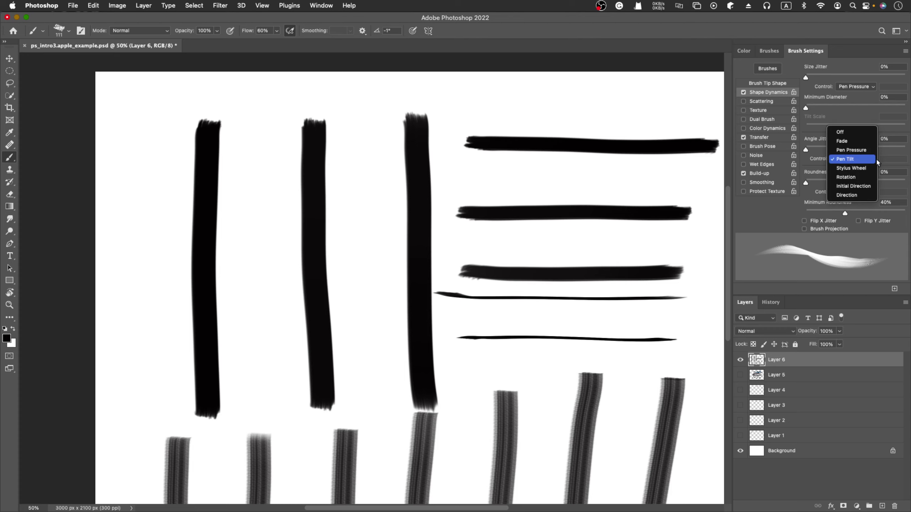
{"action": "left_click", "coordinate": [859, 195]}
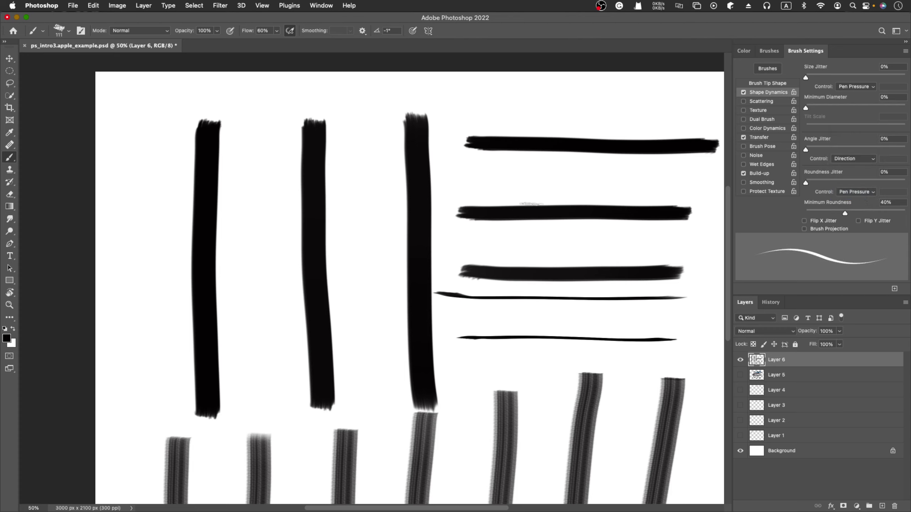
Paint thin vertical and horizontal test strokes between the existing strokes with the direction-controlled flat tip.
{"action": "left_click_drag", "start_coordinate": [126, 124], "coordinate": [128, 343]}
{"action": "left_click_drag", "start_coordinate": [225, 92], "coordinate": [427, 88]}
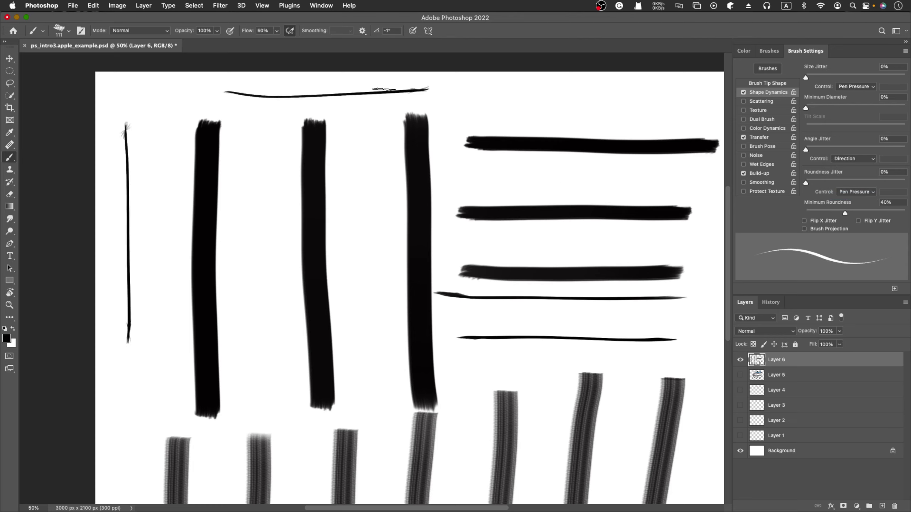
{"action": "left_click_drag", "start_coordinate": [262, 124], "coordinate": [257, 275]}
{"action": "left_click_drag", "start_coordinate": [350, 141], "coordinate": [424, 134]}
{"action": "left_click_drag", "start_coordinate": [335, 221], "coordinate": [398, 205]}
{"action": "left_click_drag", "start_coordinate": [343, 249], "coordinate": [407, 230]}
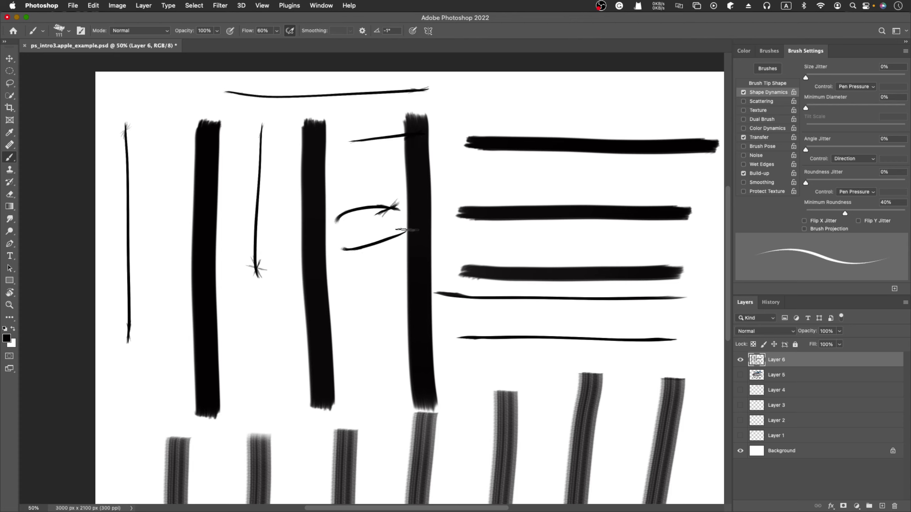
{"action": "left_click_drag", "start_coordinate": [264, 309], "coordinate": [259, 436]}
{"action": "left_click_drag", "start_coordinate": [369, 302], "coordinate": [365, 410]}
{"action": "left_click_drag", "start_coordinate": [471, 325], "coordinate": [468, 427]}
{"action": "left_click_drag", "start_coordinate": [539, 319], "coordinate": [537, 411]}
{"action": "left_click_drag", "start_coordinate": [586, 321], "coordinate": [584, 426]}
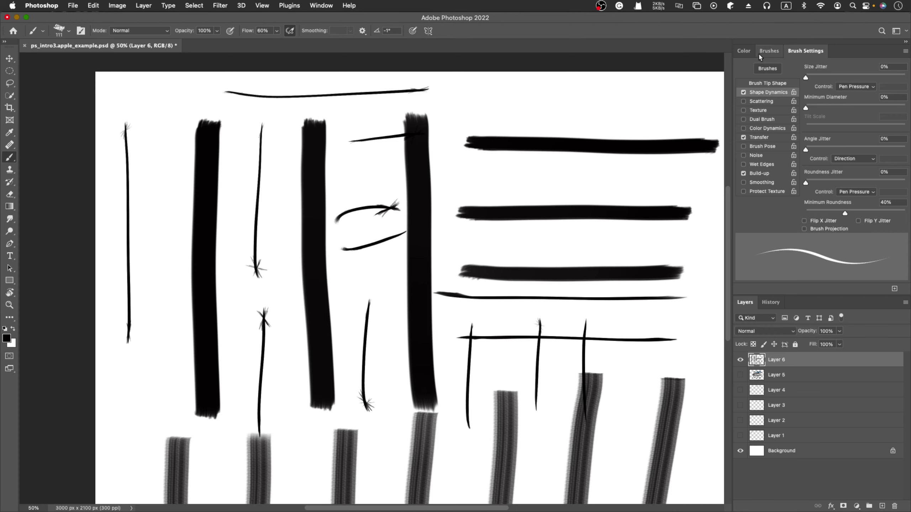
Restore the brush tip's roundness to 100%.
{"action": "left_click", "coordinate": [769, 69]}
{"action": "left_click", "coordinate": [805, 51]}
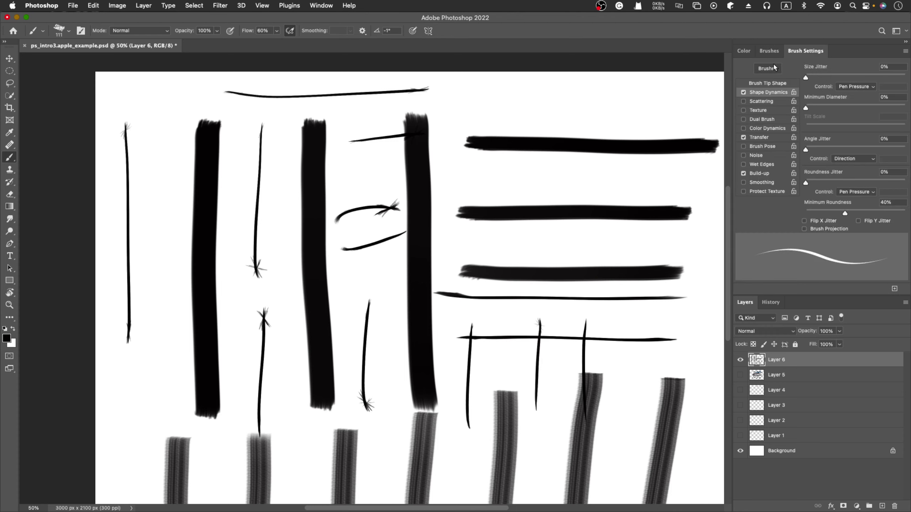
{"action": "left_click", "coordinate": [762, 84]}
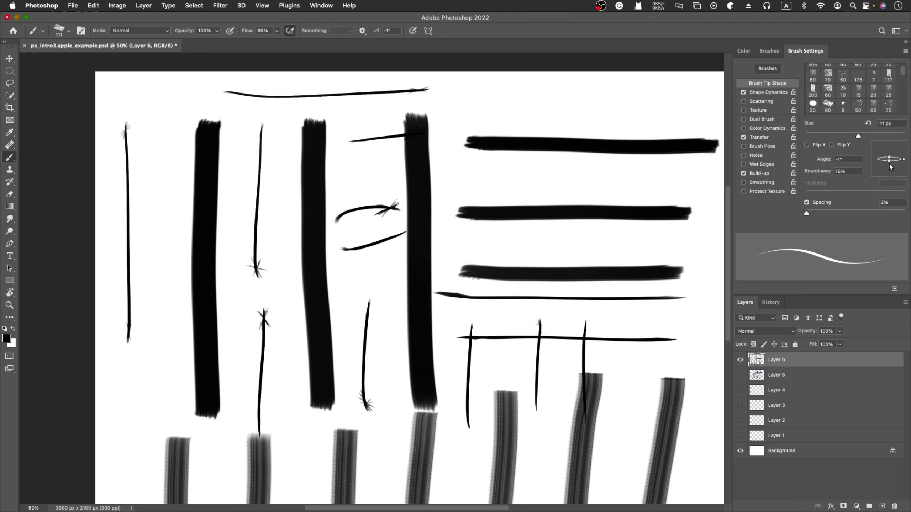
{"action": "left_click_drag", "start_coordinate": [891, 164], "coordinate": [890, 172]}
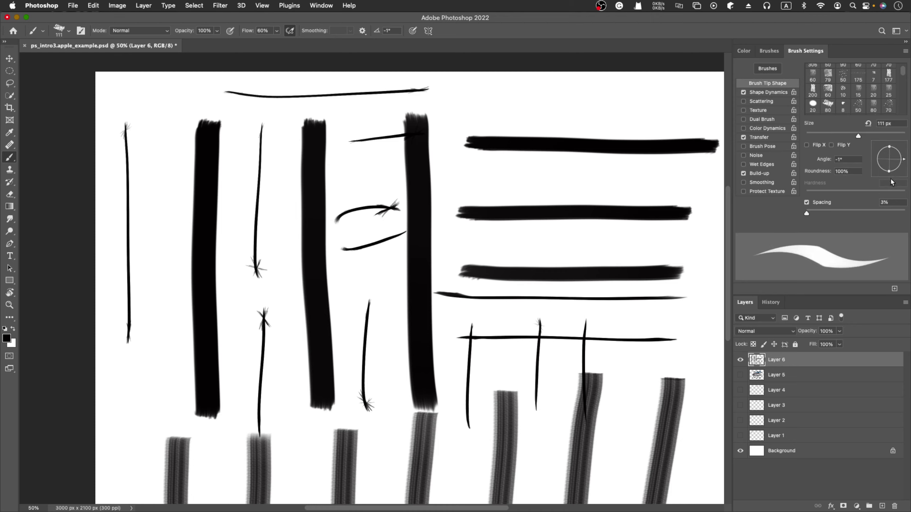
Paint four vertical and four roughly horizontal thick strokes across the existing strokes with the fully round chalk tip.
{"action": "left_click_drag", "start_coordinate": [160, 124], "coordinate": [161, 381]}
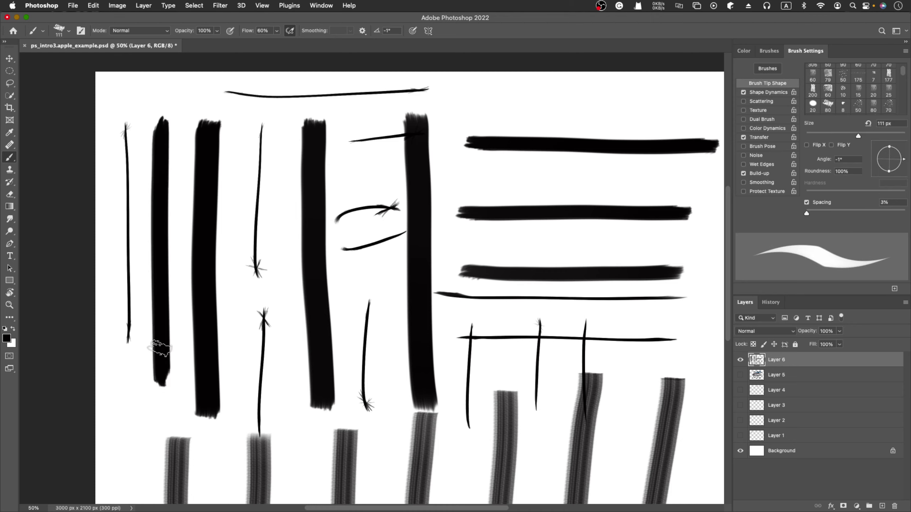
{"action": "left_click_drag", "start_coordinate": [233, 192], "coordinate": [481, 174]}
{"action": "left_click_drag", "start_coordinate": [225, 255], "coordinate": [491, 215]}
{"action": "left_click_drag", "start_coordinate": [342, 113], "coordinate": [348, 416]}
{"action": "left_click_drag", "start_coordinate": [368, 257], "coordinate": [612, 233]}
{"action": "left_click_drag", "start_coordinate": [526, 127], "coordinate": [507, 428]}
{"action": "mouse_move", "coordinate": [556, 167]}
{"action": "left_mouse_down"}
{"action": "mouse_move", "coordinate": [574, 176]}
{"action": "mouse_move", "coordinate": [713, 175]}
{"action": "left_mouse_up"}
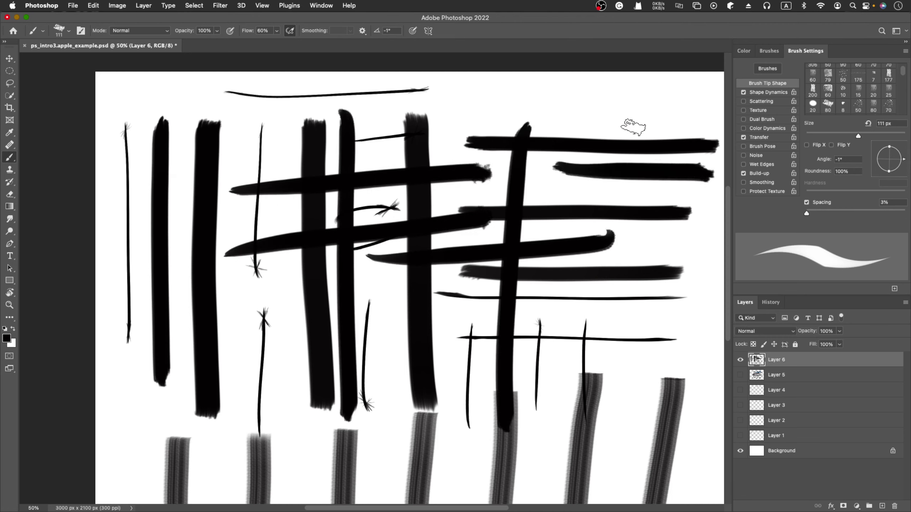
{"action": "left_click_drag", "start_coordinate": [620, 94], "coordinate": [604, 423]}
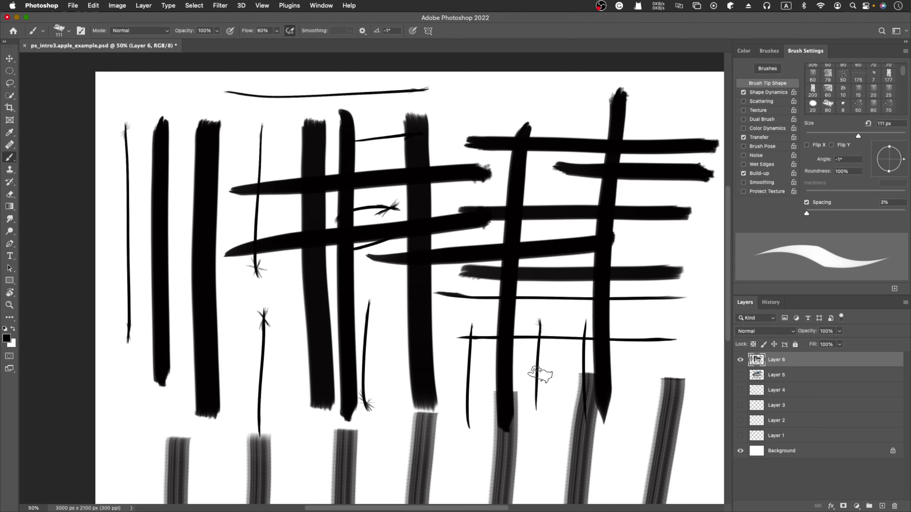
Hide Layer 6 and add a new blank layer above it.
{"action": "scroll", "coordinate": [520, 350], "scroll_direction": "down", "scroll_amount": 10}
{"action": "scroll", "coordinate": [525, 356], "scroll_direction": "up", "scroll_amount": 9}
{"action": "scroll", "coordinate": [522, 351], "scroll_direction": "up", "scroll_amount": 8}
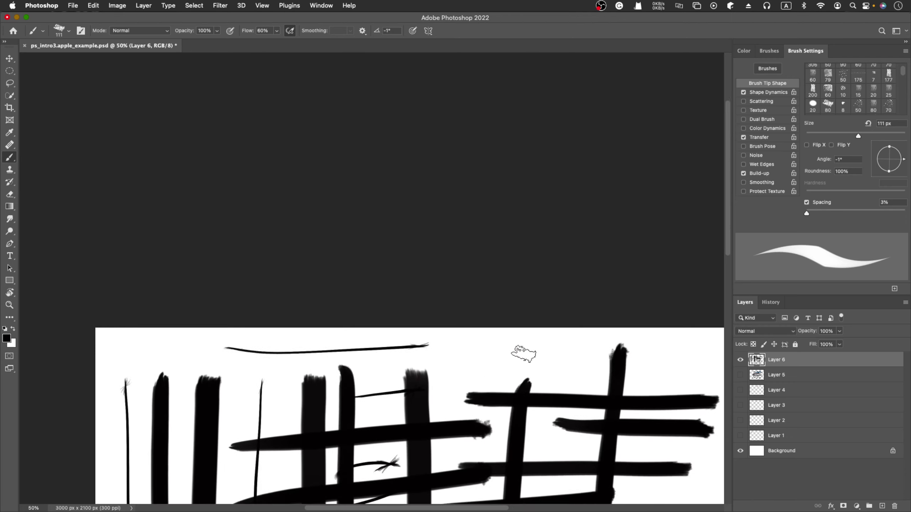
{"action": "scroll", "coordinate": [523, 351], "scroll_direction": "down", "scroll_amount": 9}
{"action": "left_click", "coordinate": [740, 361]}
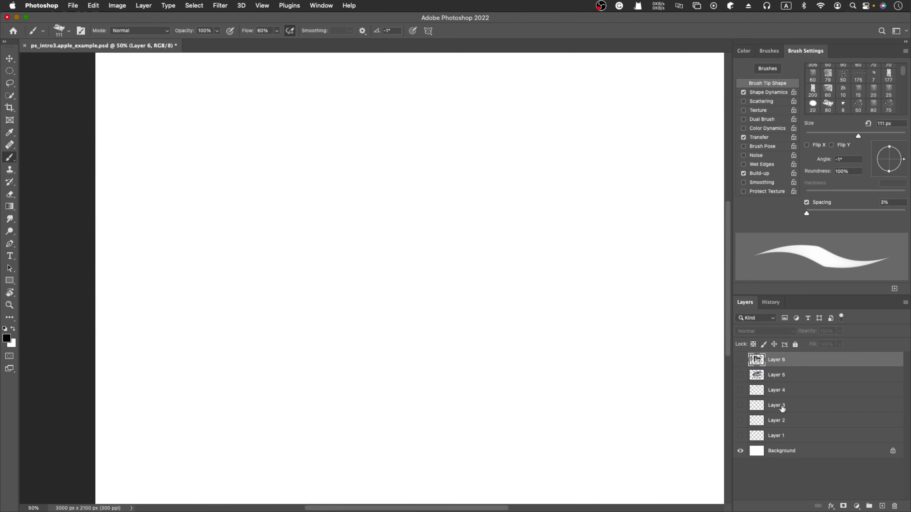
{"action": "left_click", "coordinate": [880, 506]}
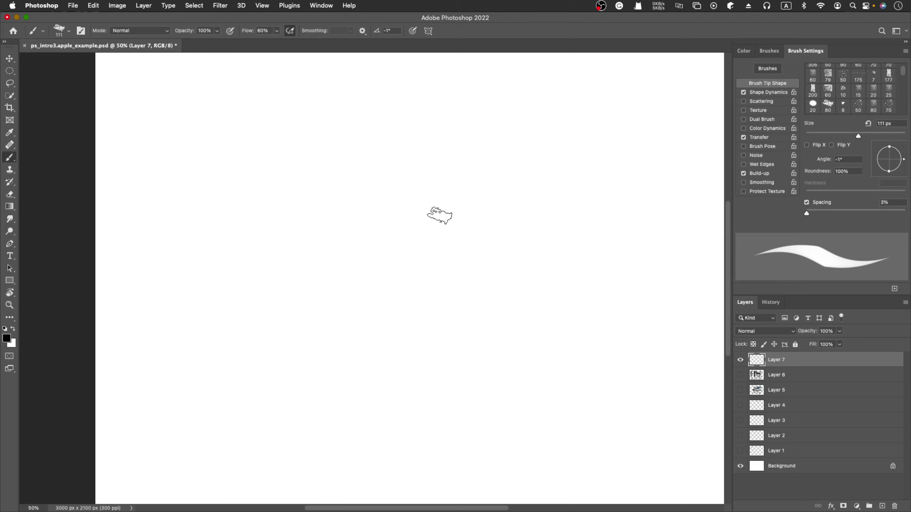
Fill the new layer with vertical, horizontal and crossing diagonal test strokes using the direction-controlled chalk brush.
{"action": "left_click_drag", "start_coordinate": [209, 101], "coordinate": [230, 370]}
{"action": "left_click_drag", "start_coordinate": [269, 129], "coordinate": [588, 117]}
{"action": "left_click_drag", "start_coordinate": [386, 174], "coordinate": [392, 380]}
{"action": "left_click_drag", "start_coordinate": [441, 219], "coordinate": [600, 185]}
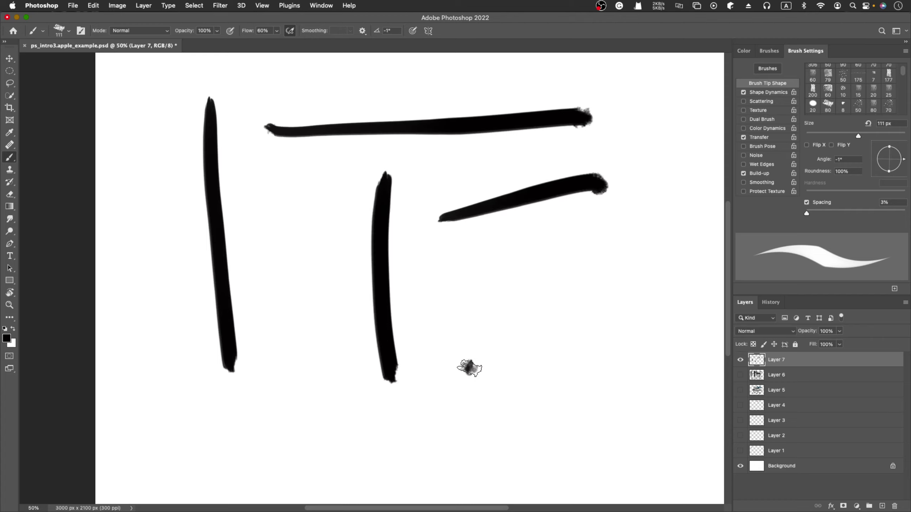
{"action": "left_click_drag", "start_coordinate": [469, 368], "coordinate": [669, 194]}
{"action": "left_click_drag", "start_coordinate": [539, 417], "coordinate": [658, 300]}
{"action": "left_click_drag", "start_coordinate": [418, 261], "coordinate": [549, 424]}
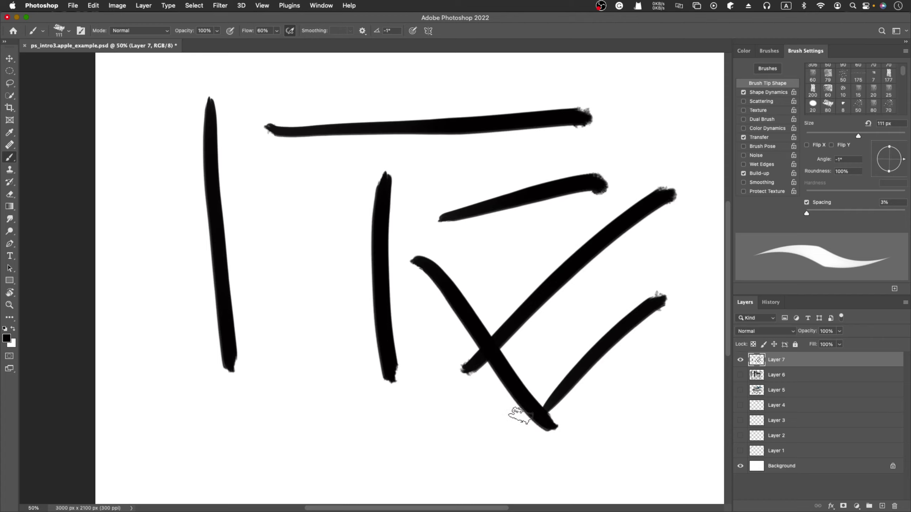
{"action": "left_click_drag", "start_coordinate": [239, 444], "coordinate": [371, 313]}
{"action": "left_click_drag", "start_coordinate": [278, 246], "coordinate": [364, 434]}
{"action": "left_click_drag", "start_coordinate": [135, 284], "coordinate": [147, 472]}
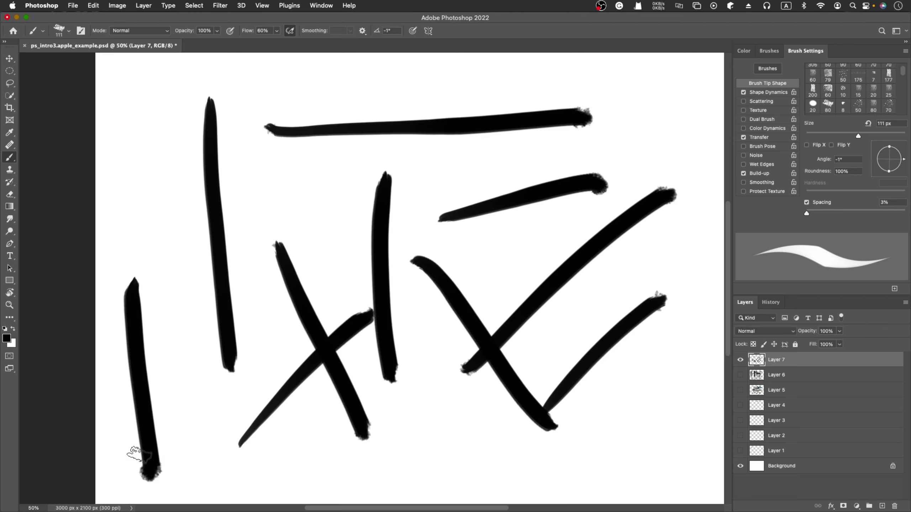
{"action": "left_click_drag", "start_coordinate": [99, 396], "coordinate": [267, 379]}
{"action": "left_click_drag", "start_coordinate": [183, 258], "coordinate": [216, 490]}
{"action": "left_click_drag", "start_coordinate": [240, 368], "coordinate": [344, 177]}
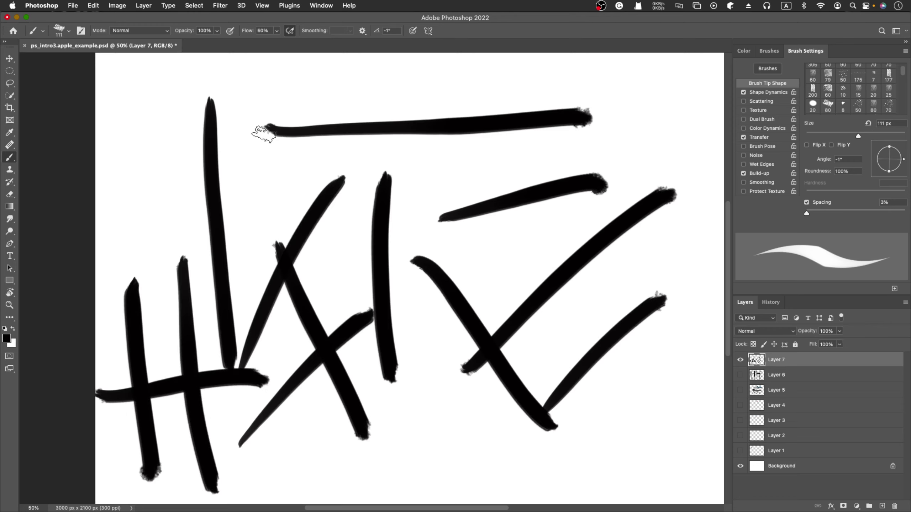
{"action": "left_click_drag", "start_coordinate": [264, 131], "coordinate": [330, 282]}
{"action": "left_click_drag", "start_coordinate": [313, 356], "coordinate": [443, 158]}
{"action": "left_click_drag", "start_coordinate": [411, 132], "coordinate": [459, 287]}
{"action": "left_click_drag", "start_coordinate": [398, 411], "coordinate": [534, 229]}
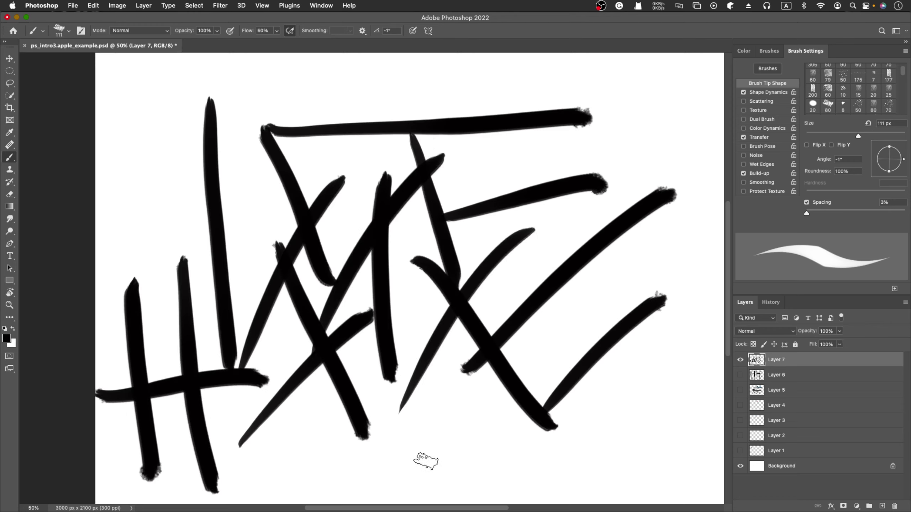
{"action": "left_click_drag", "start_coordinate": [430, 484], "coordinate": [574, 303]}
{"action": "mouse_move", "coordinate": [622, 282]}
{"action": "left_mouse_down"}
{"action": "mouse_move", "coordinate": [660, 434]}
{"action": "mouse_move", "coordinate": [648, 445]}
{"action": "left_mouse_up"}
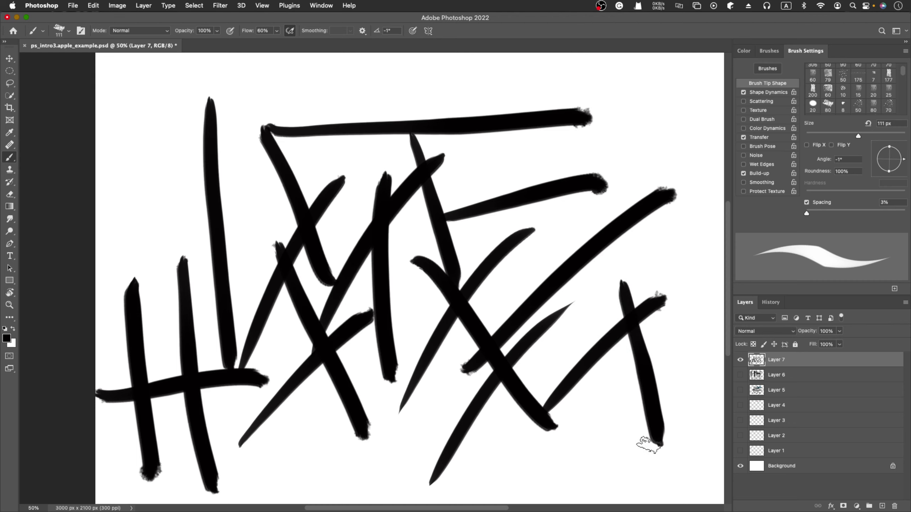
Paint six more strokes near the canvas's lower edge, three sweeping sideways and three running downward.
{"action": "scroll", "coordinate": [647, 443], "scroll_direction": "down", "scroll_amount": 10}
{"action": "left_click_drag", "start_coordinate": [264, 226], "coordinate": [445, 183]}
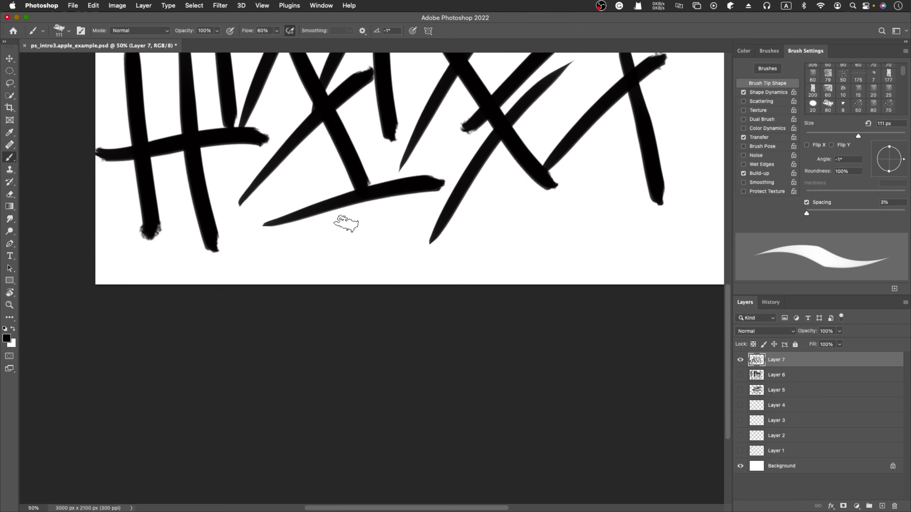
{"action": "left_click_drag", "start_coordinate": [309, 246], "coordinate": [481, 225]}
{"action": "left_click_drag", "start_coordinate": [361, 245], "coordinate": [530, 262]}
{"action": "left_click_drag", "start_coordinate": [551, 166], "coordinate": [629, 267]}
{"action": "mouse_move", "coordinate": [535, 192]}
{"action": "left_mouse_down"}
{"action": "mouse_move", "coordinate": [606, 282]}
{"action": "mouse_move", "coordinate": [525, 240]}
{"action": "mouse_move", "coordinate": [532, 285]}
{"action": "left_mouse_up"}
{"action": "left_click_drag", "start_coordinate": [484, 189], "coordinate": [463, 283]}
{"action": "scroll", "coordinate": [463, 282], "scroll_direction": "up", "scroll_amount": 6}
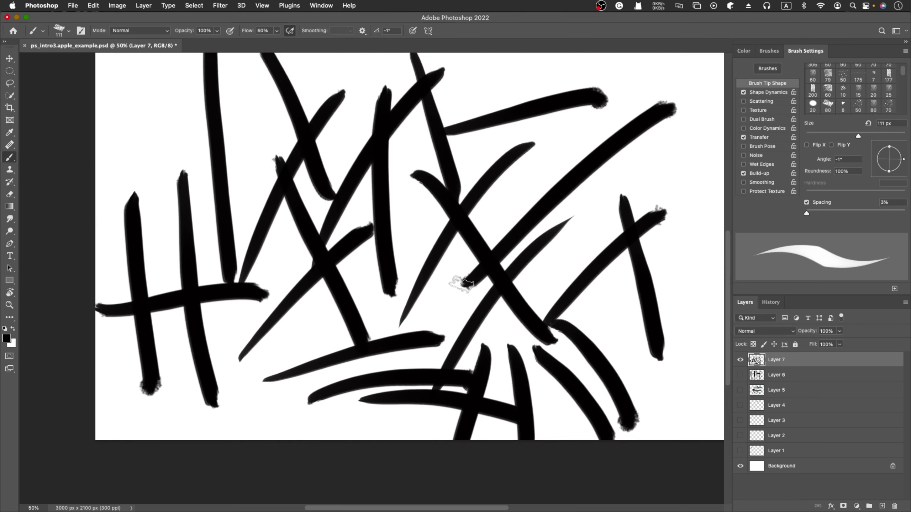
Paint one vertical and two diagonal strokes in the upper-right area of the canvas.
{"action": "scroll", "coordinate": [462, 283], "scroll_direction": "up", "scroll_amount": 8}
{"action": "left_click_drag", "start_coordinate": [617, 164], "coordinate": [608, 383]}
{"action": "left_click_drag", "start_coordinate": [645, 165], "coordinate": [538, 380]}
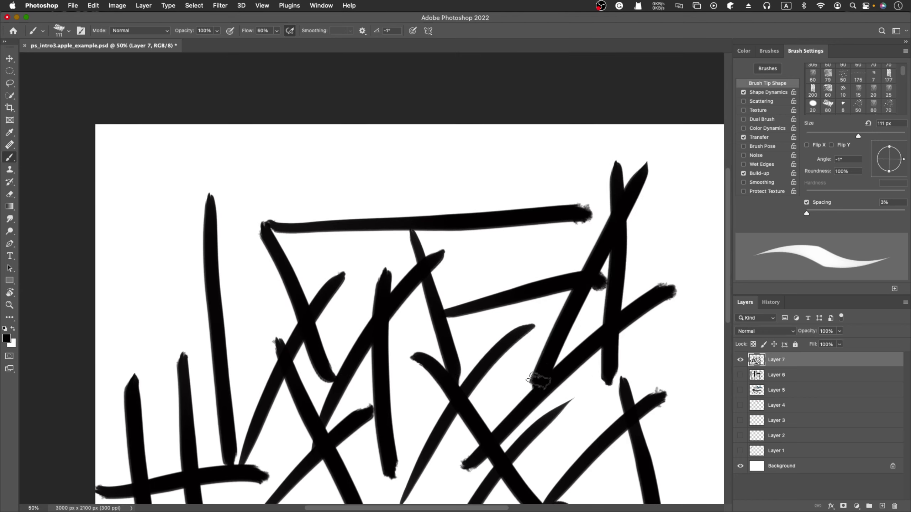
{"action": "left_click_drag", "start_coordinate": [675, 197], "coordinate": [487, 420]}
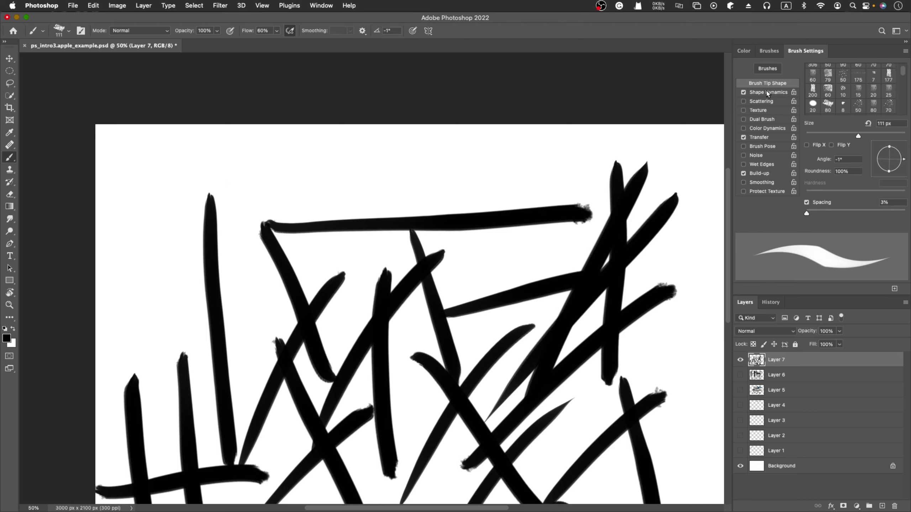
Turn off Shape Dynamics and paint two vertical and two horizontal comparison strokes along the top of the canvas.
{"action": "left_click", "coordinate": [744, 93]}
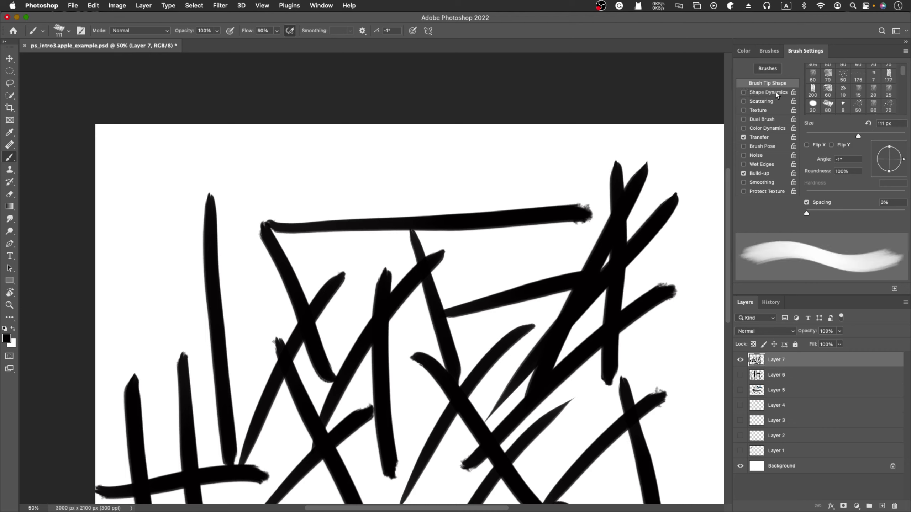
{"action": "left_click_drag", "start_coordinate": [148, 159], "coordinate": [142, 341]}
{"action": "left_click_drag", "start_coordinate": [233, 153], "coordinate": [448, 154]}
{"action": "left_click_drag", "start_coordinate": [512, 144], "coordinate": [498, 288]}
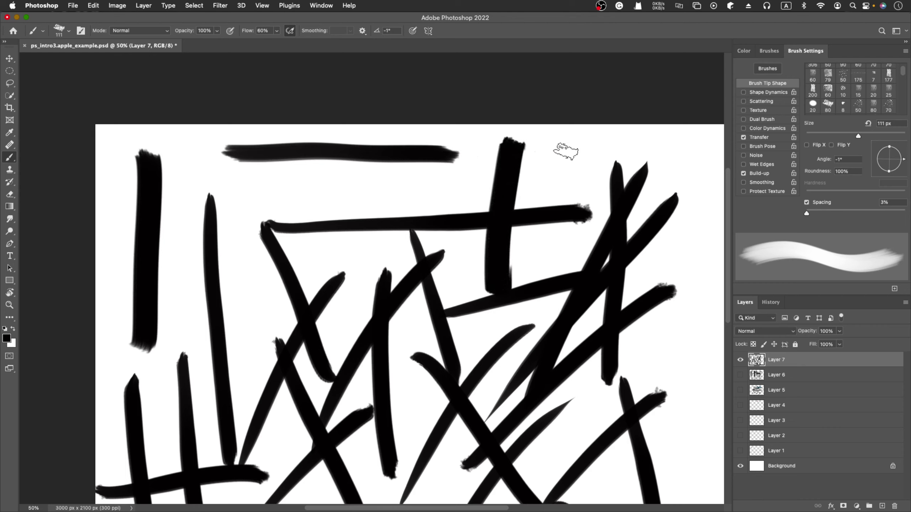
{"action": "left_click_drag", "start_coordinate": [546, 151], "coordinate": [706, 155]}
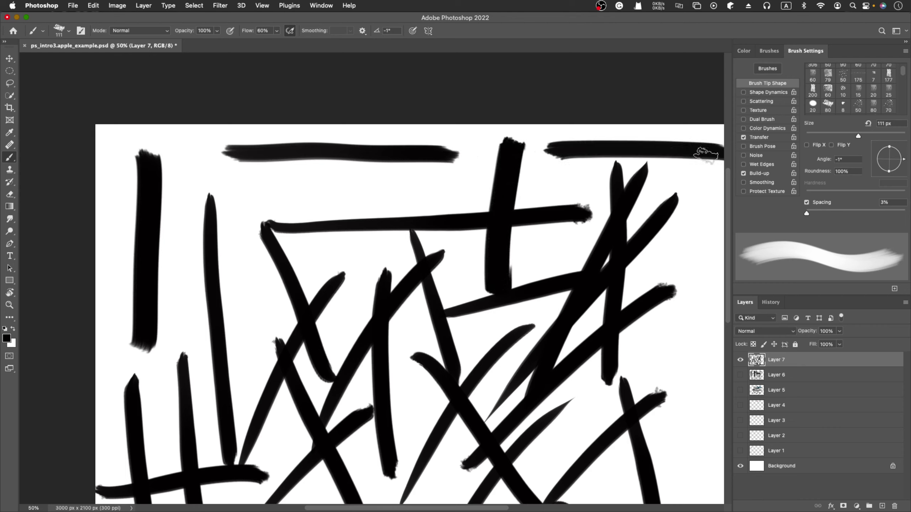
Toggle Shape Dynamics to compare the stroke preview, leave it enabled and open its settings.
{"action": "left_click", "coordinate": [743, 93]}
{"action": "left_click", "coordinate": [744, 93]}
{"action": "left_click", "coordinate": [744, 92]}
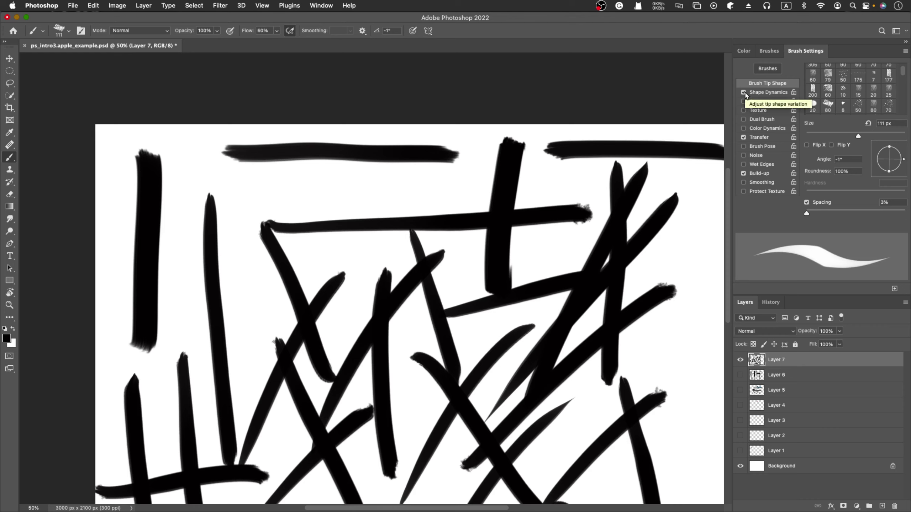
{"action": "left_click", "coordinate": [745, 93]}
{"action": "left_click", "coordinate": [744, 93]}
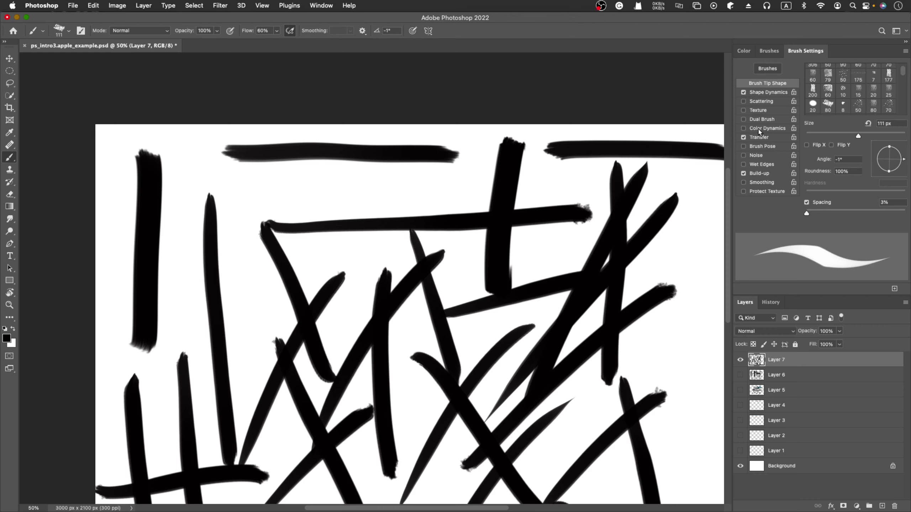
{"action": "left_click", "coordinate": [761, 94]}
{"action": "left_click", "coordinate": [761, 84]}
{"action": "left_click", "coordinate": [760, 94]}
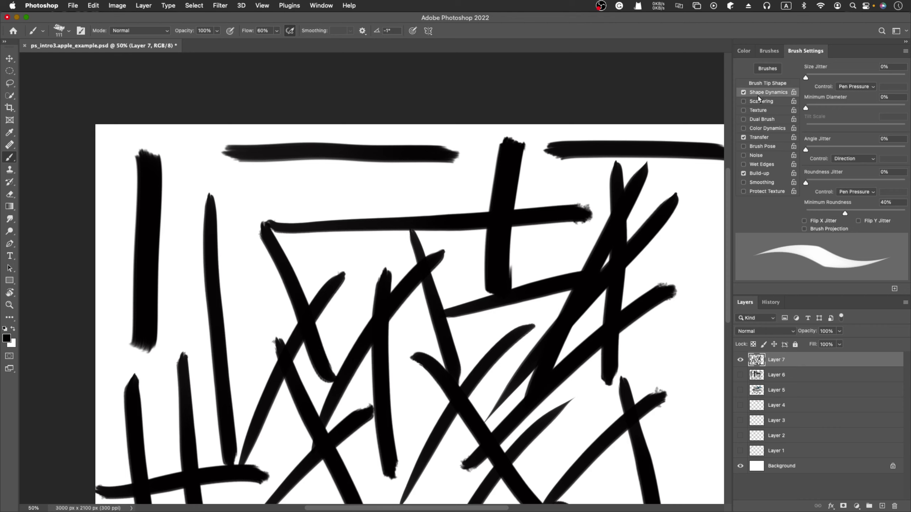